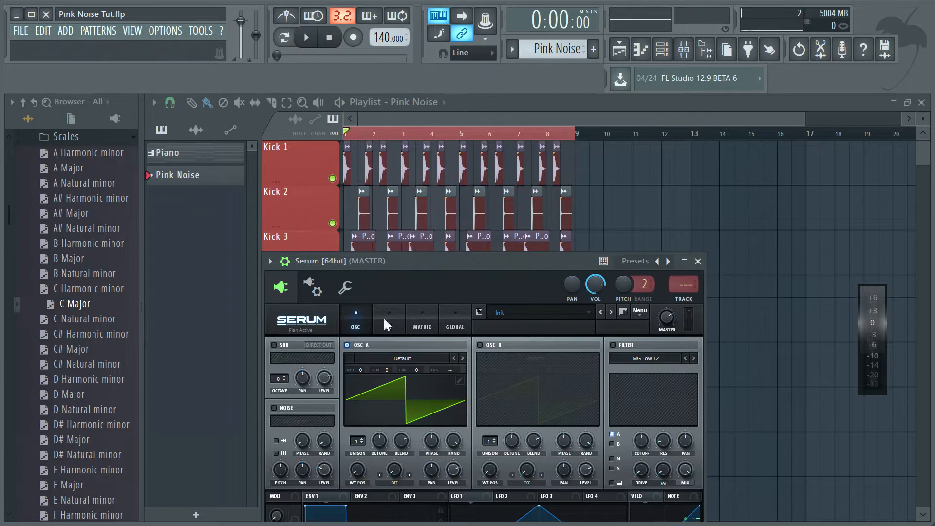
# Delete the existing Serum channel from the channel rack
pyautogui.click(662, 49)
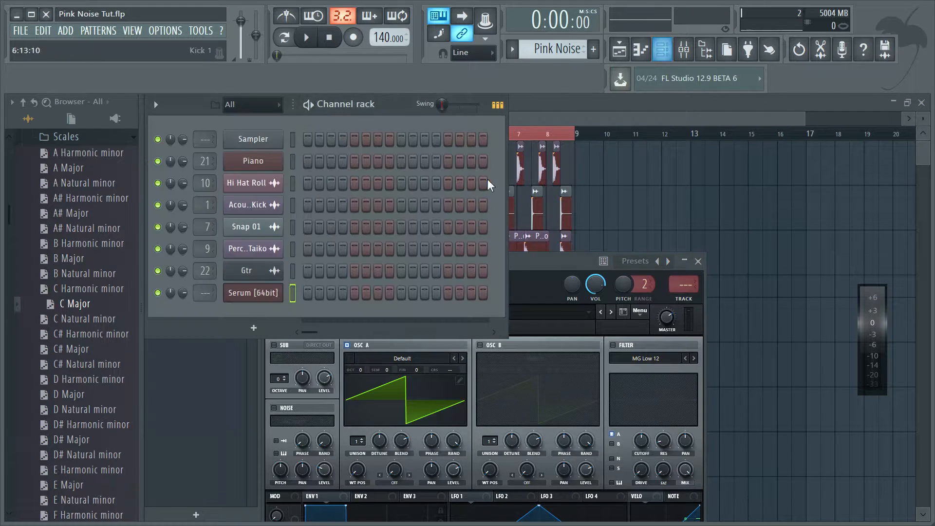
pyautogui.rightClick(281, 292)
pyautogui.click(303, 399)
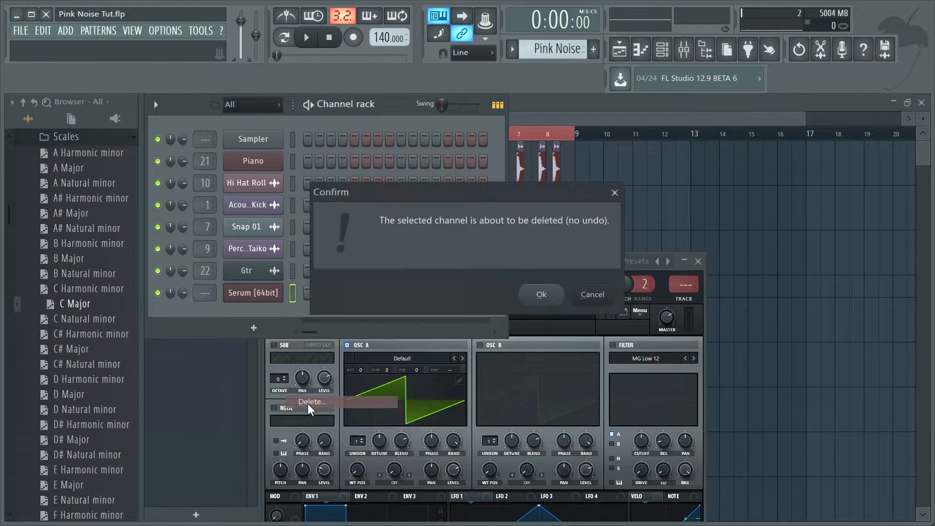
pyautogui.click(528, 303)
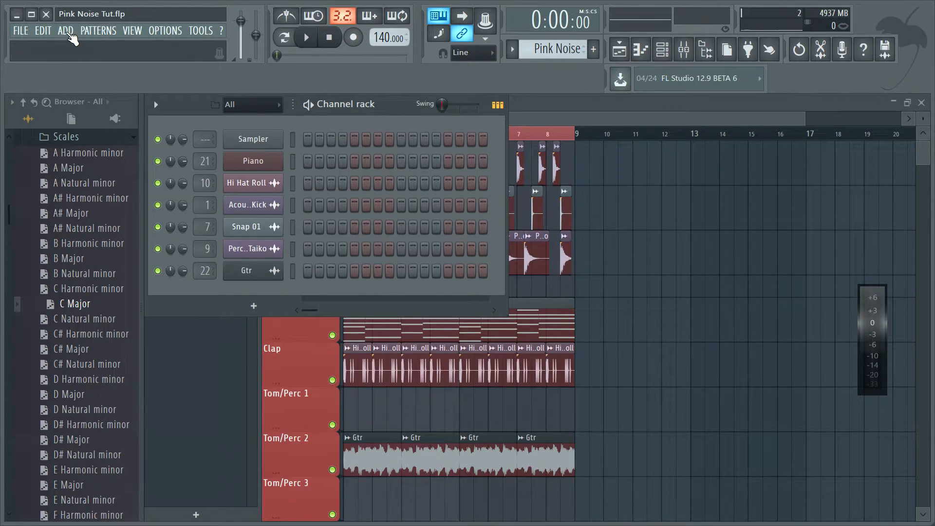
# Add a new Serum [64bit] instrument channel to the project and reposition its window
pyautogui.click(66, 31)
pyautogui.click(98, 30)
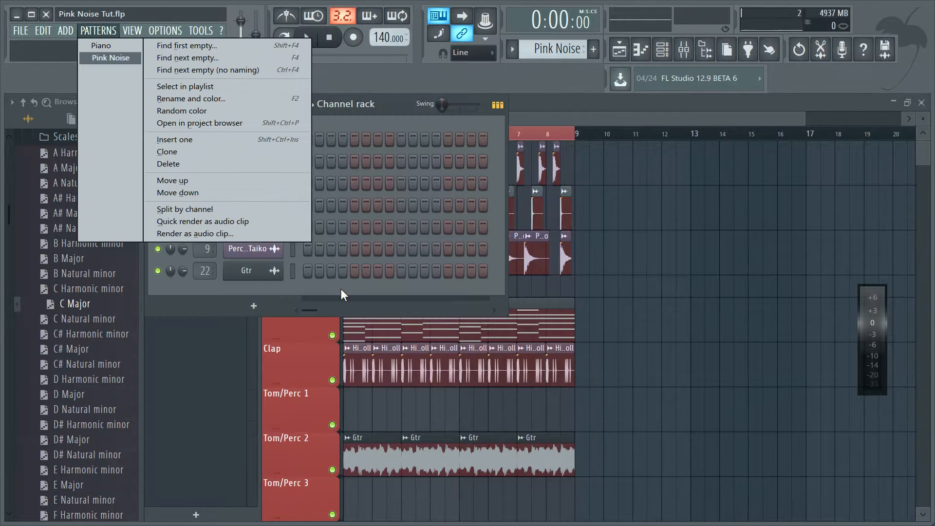
pyautogui.click(60, 28)
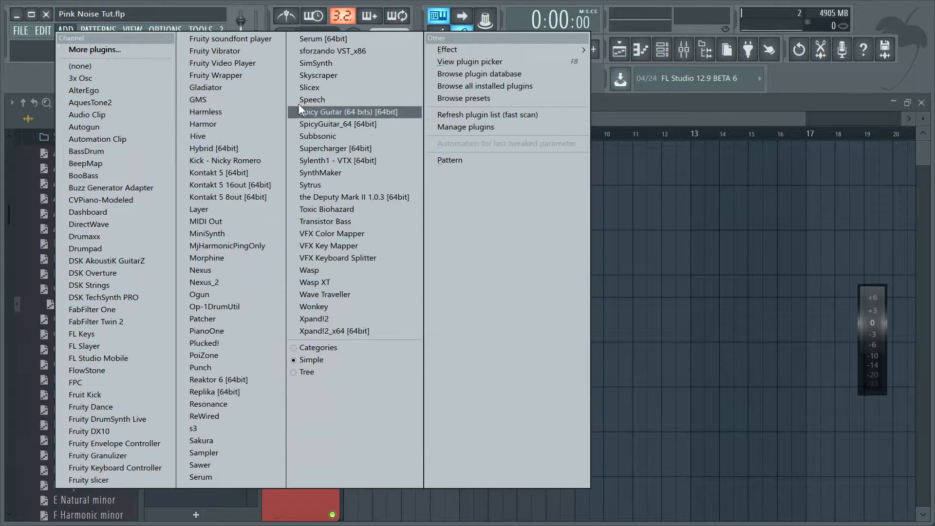
pyautogui.click(340, 39)
pyautogui.moveTo(363, 282); pyautogui.dragTo(336, 199)
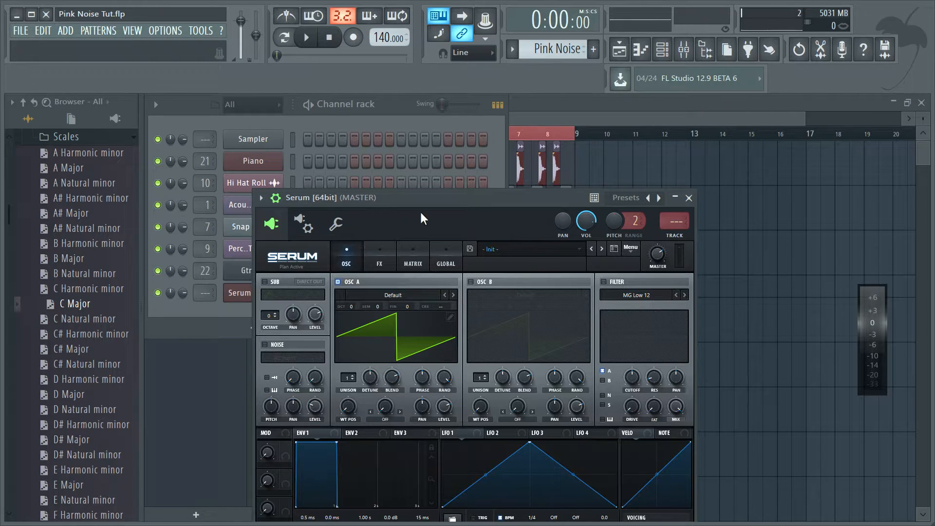
# Turn off Serum's oscillator A, enable the noise oscillator and load the ARP pink sound from the Analog category
pyautogui.press('z')
pyautogui.click(338, 280)
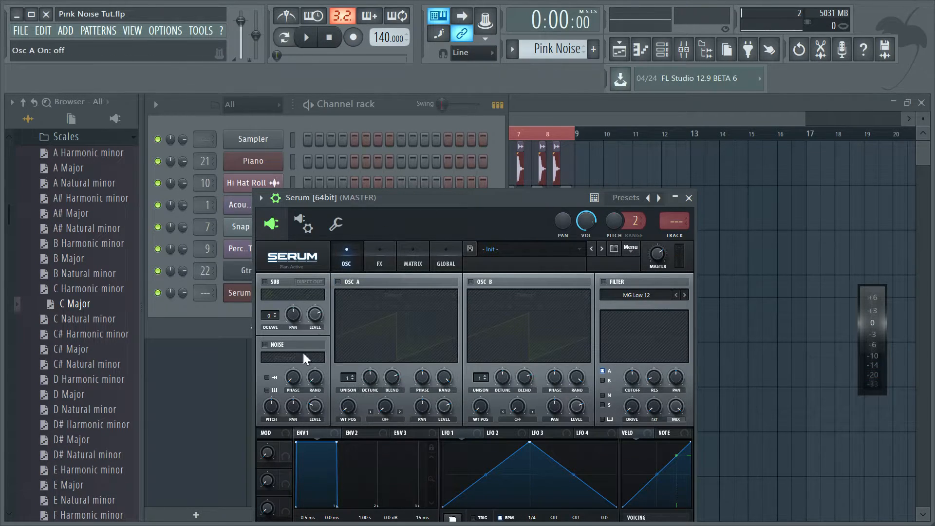
pyautogui.click(264, 345)
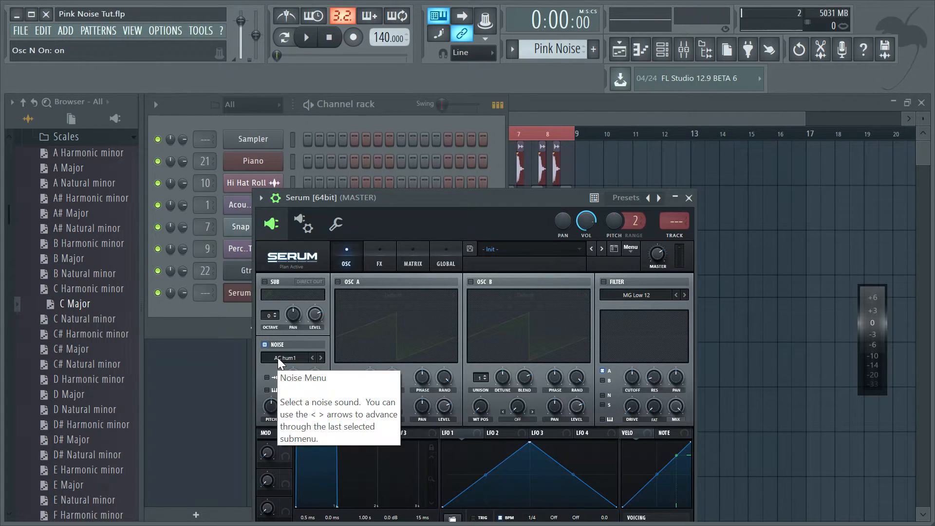
pyautogui.click(279, 358)
pyautogui.moveTo(290, 372)
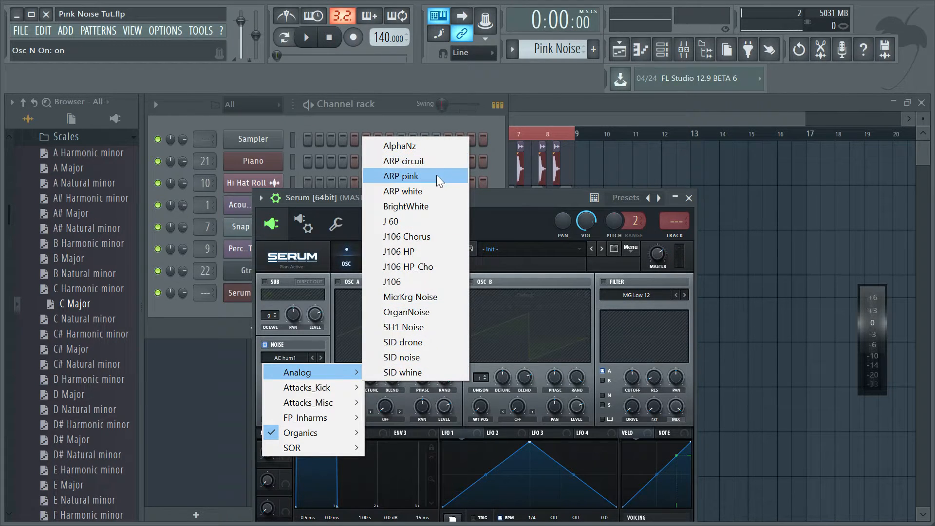
pyautogui.click(401, 177)
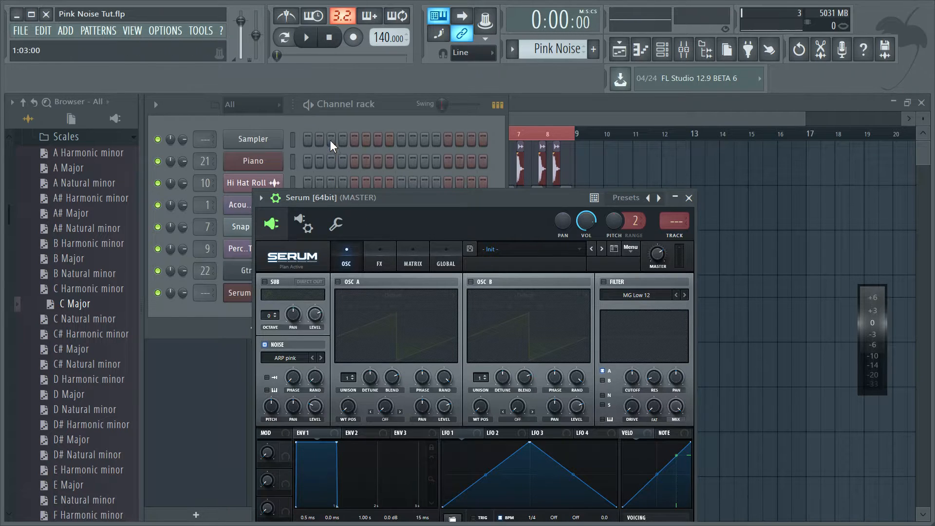
# Draw a C5 note four bars long, starting at bar 1, in the Serum channel's piano roll
pyautogui.click(347, 123)
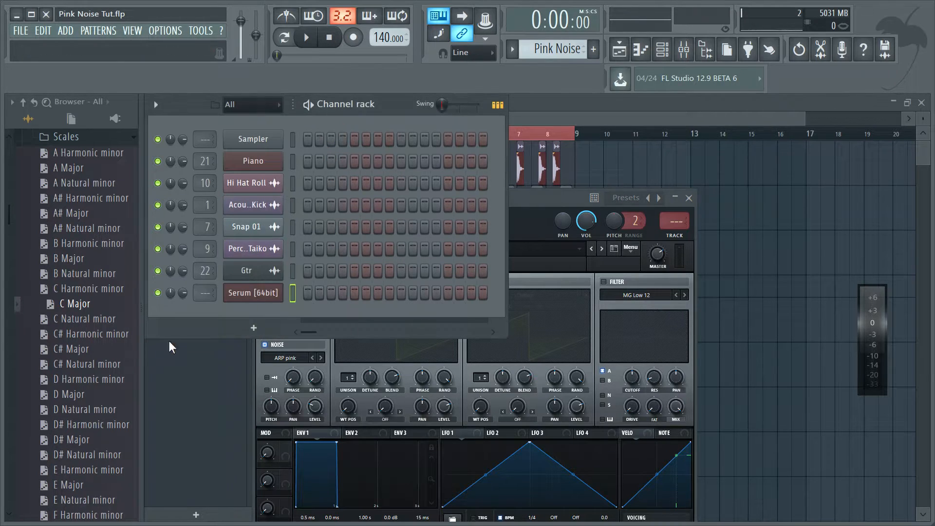
pyautogui.rightClick(261, 292)
pyautogui.click(307, 291)
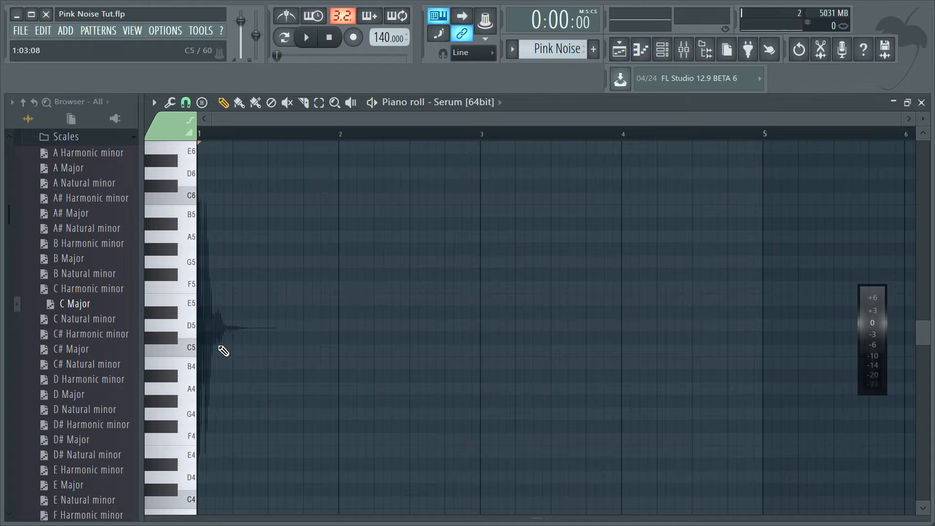
pyautogui.click(223, 350)
pyautogui.moveTo(223, 349); pyautogui.dragTo(214, 350)
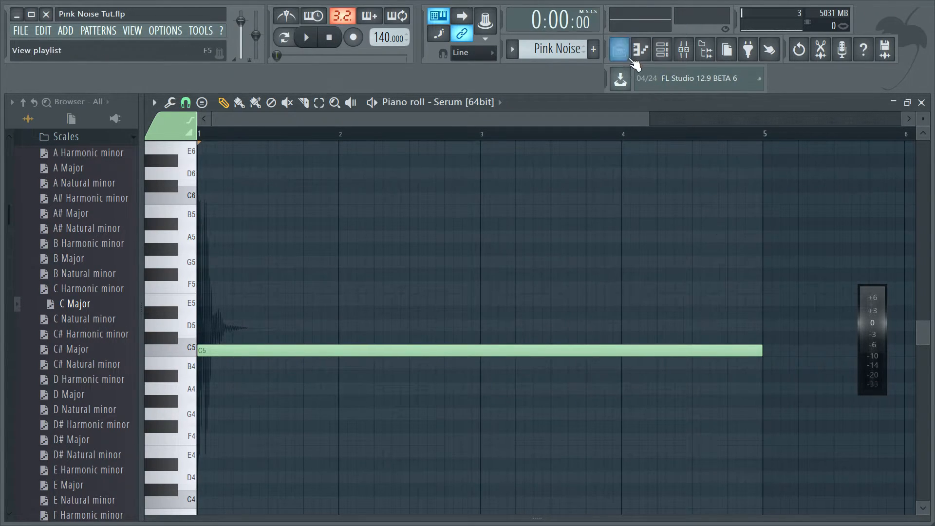
# Place two Pink Noise pattern clips back to back on the Tom/Perc 3 playlist track, starting at bars 1 and 5
pyautogui.click(619, 49)
pyautogui.scroll(-3, 494, 457)
pyautogui.click(484, 365)
pyautogui.moveTo(484, 365); pyautogui.dragTo(291, 379)
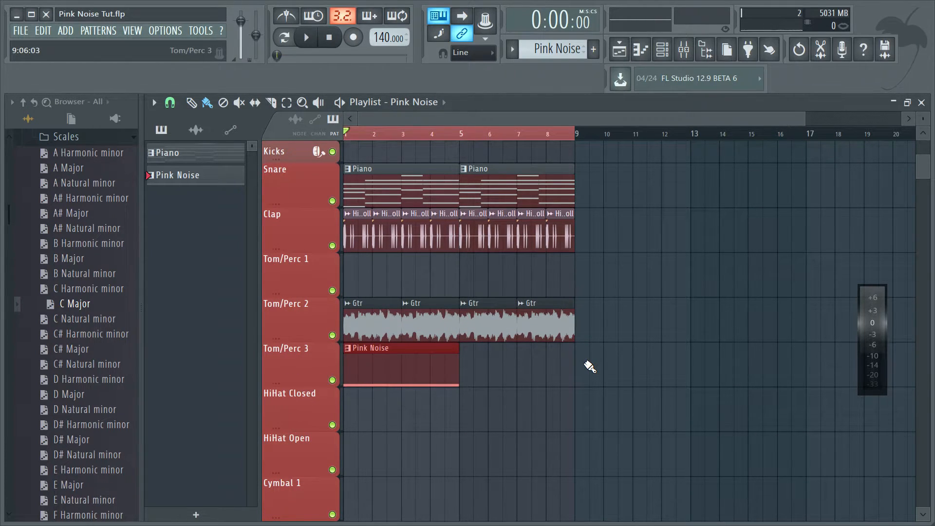
pyautogui.click(466, 373)
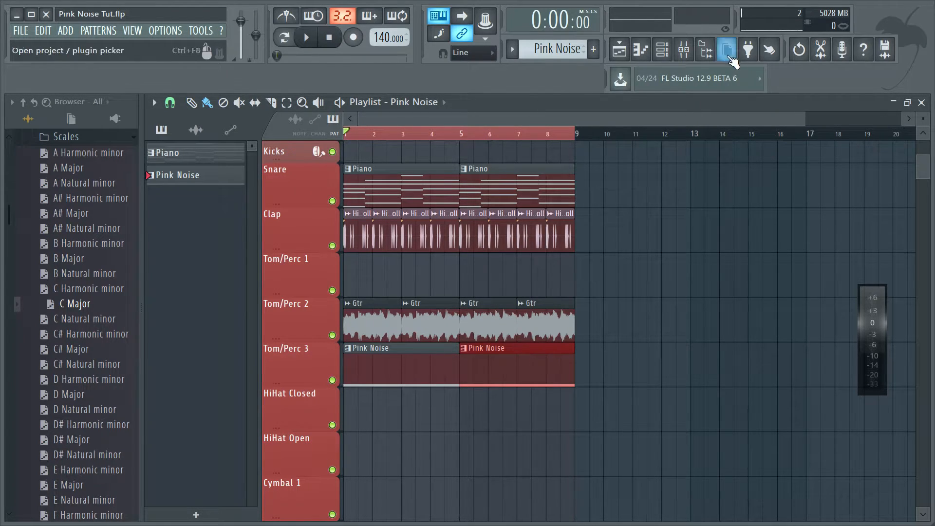
# Set the Serum instrument's master volume to 80% and audition the pink noise on C5, checking its level in the mixer
pyautogui.click(662, 49)
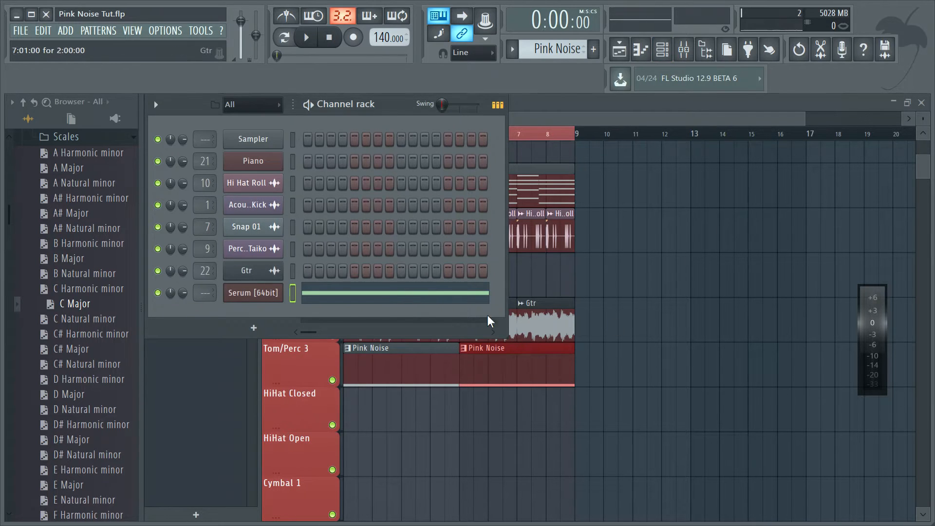
pyautogui.click(252, 292)
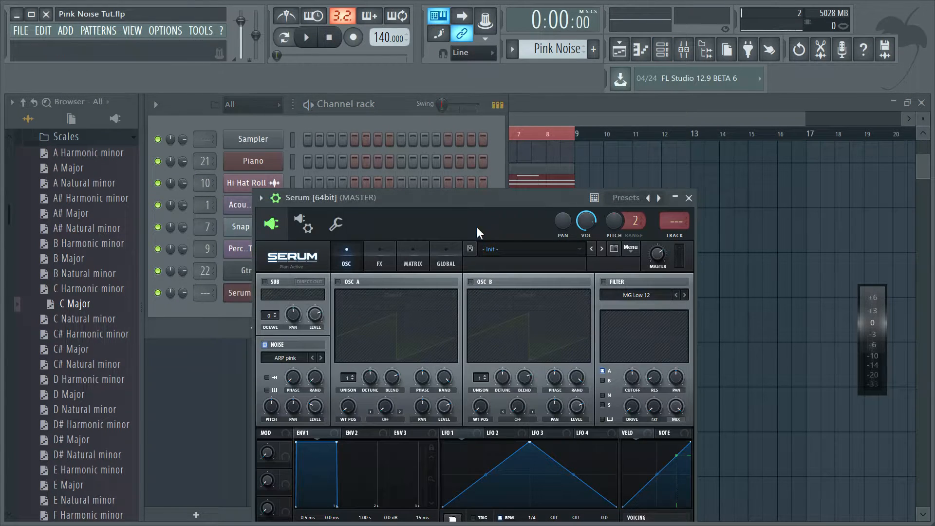
pyautogui.moveTo(467, 201); pyautogui.dragTo(431, 138)
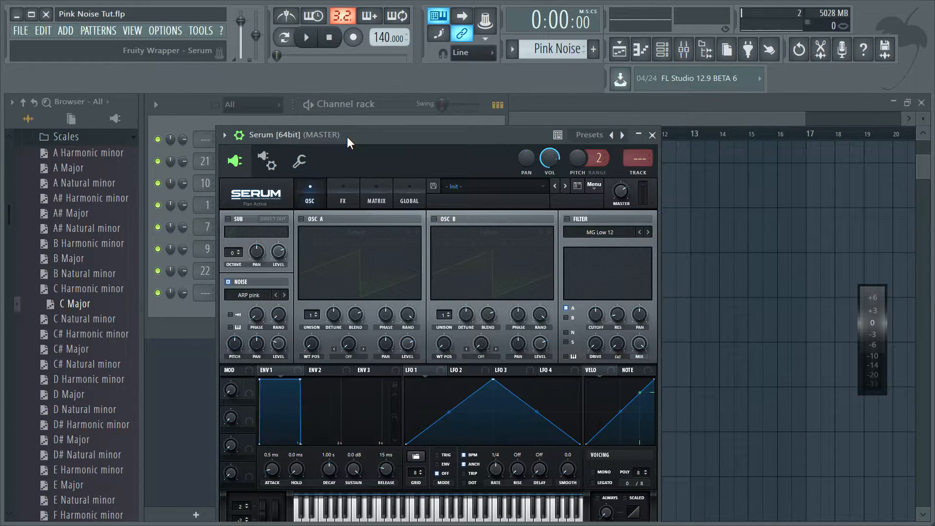
pyautogui.press('z')
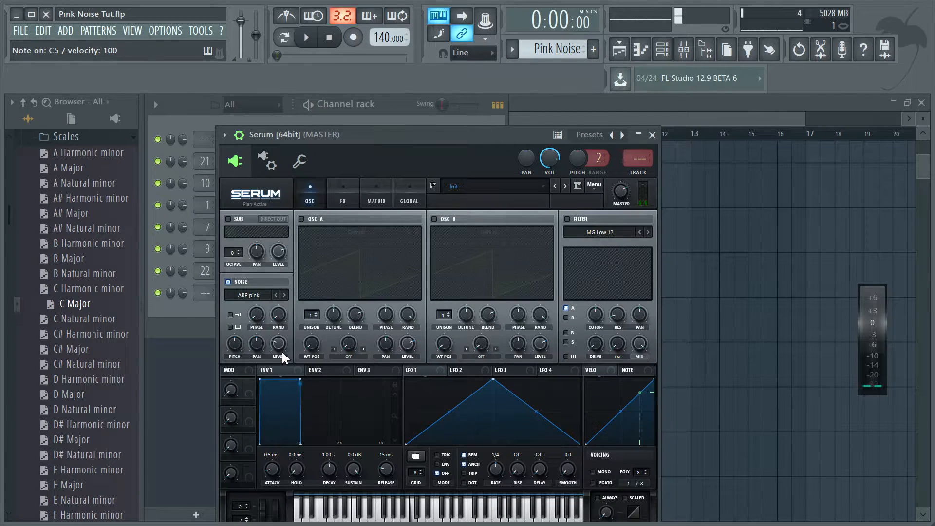
pyautogui.moveTo(279, 349)
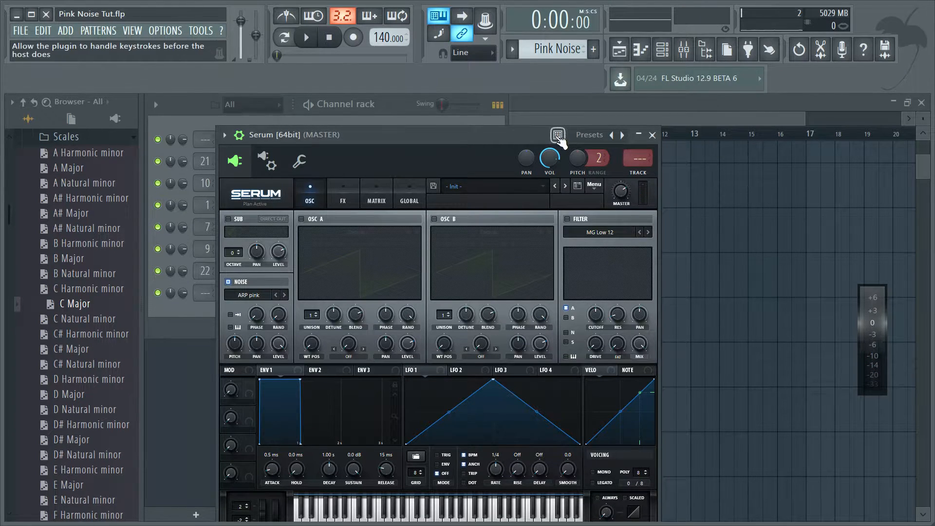
pyautogui.press('z')
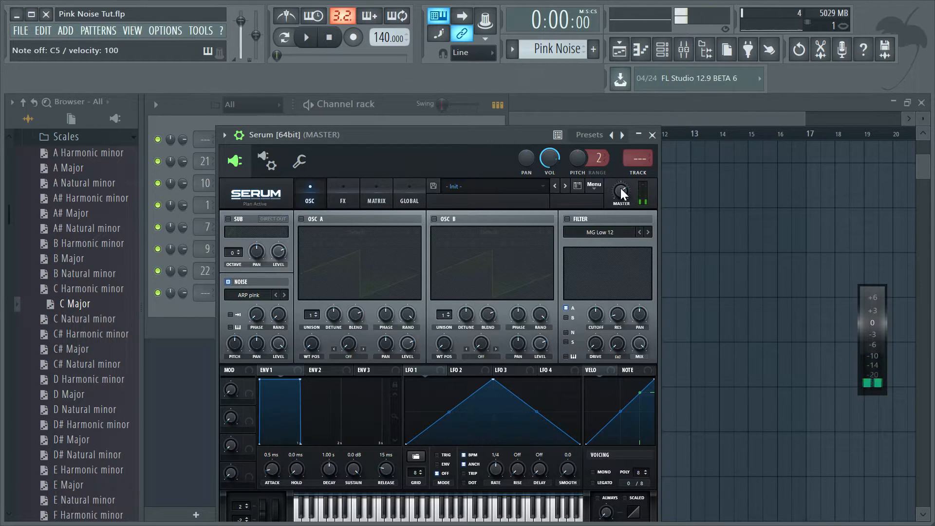
pyautogui.click(621, 193)
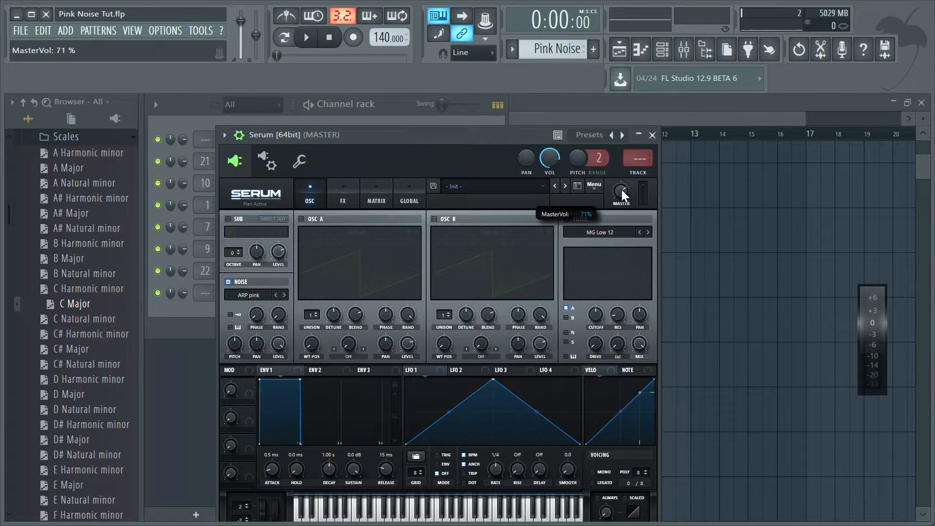
pyautogui.moveTo(624, 185); pyautogui.dragTo(624, 183)
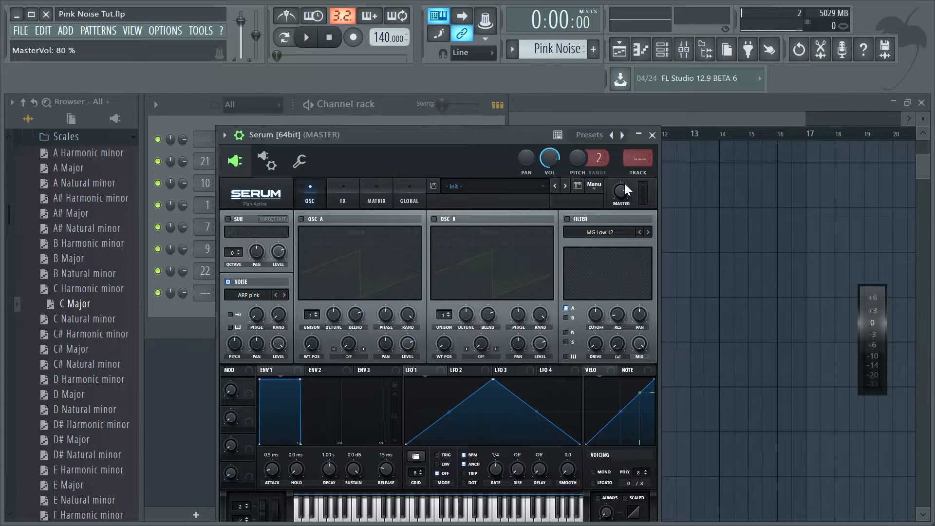
pyautogui.press('z')
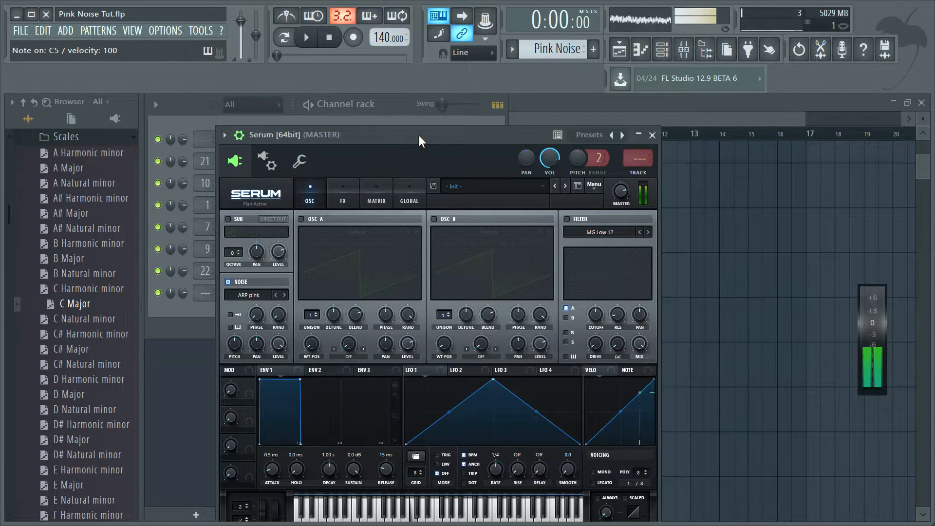
pyautogui.click(684, 50)
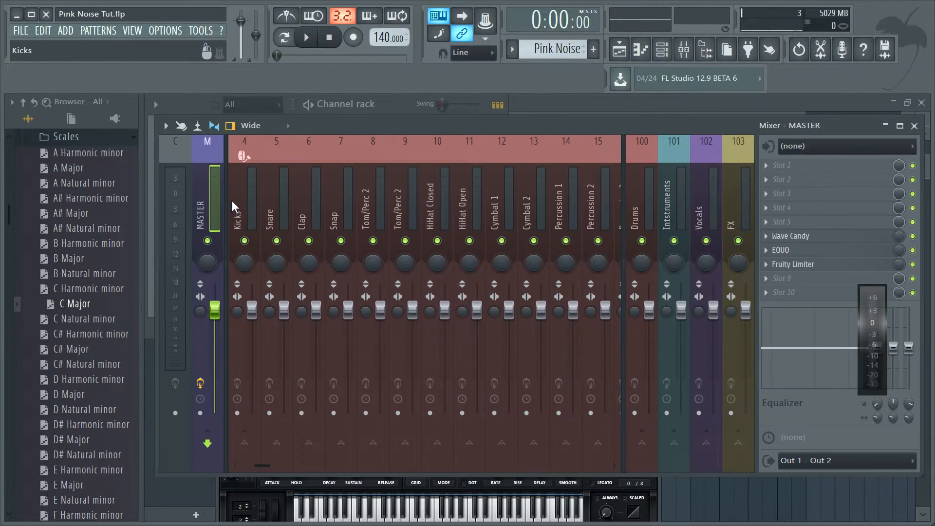
pyautogui.press('z')
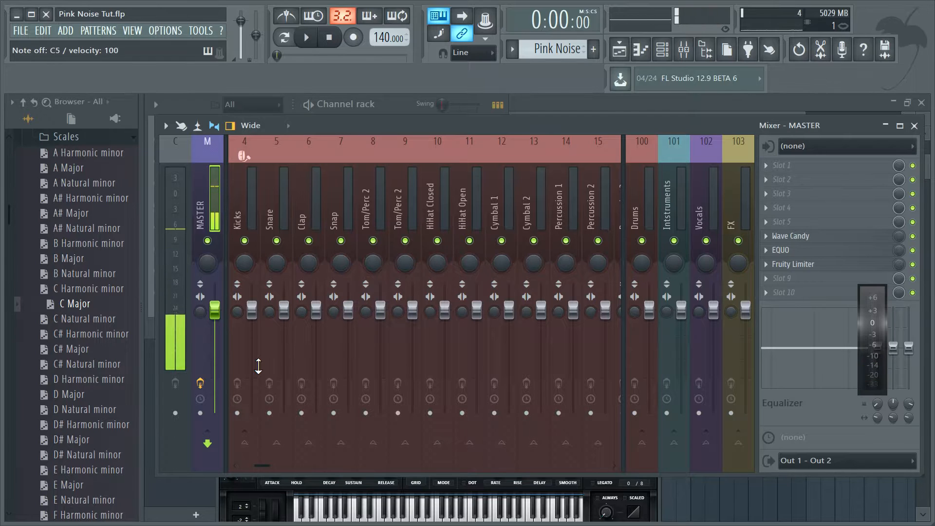
# Mute the Tom/Perc 3 playlist track that holds the Pink Noise clips
pyautogui.click(620, 49)
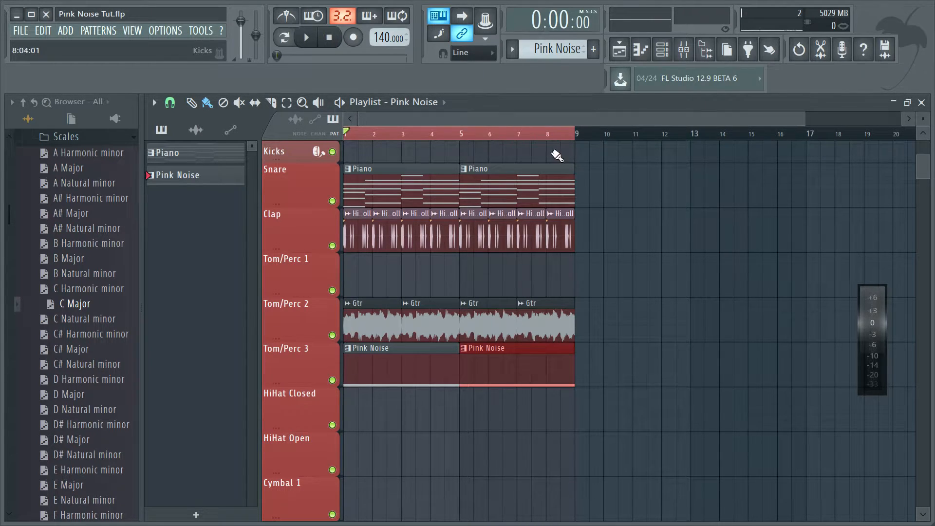
pyautogui.scroll(3, 642, 178)
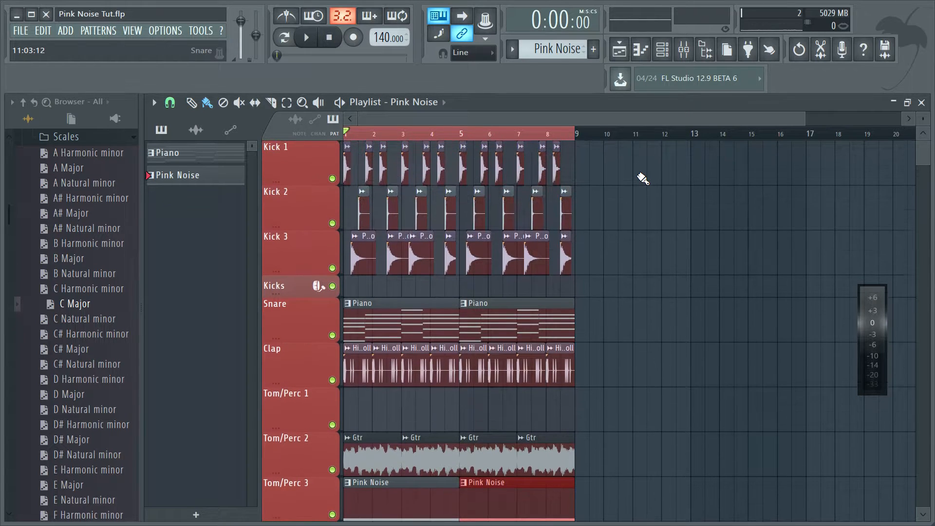
pyautogui.scroll(-2, 609, 181)
pyautogui.scroll(2, 609, 181)
pyautogui.scroll(-2, 395, 415)
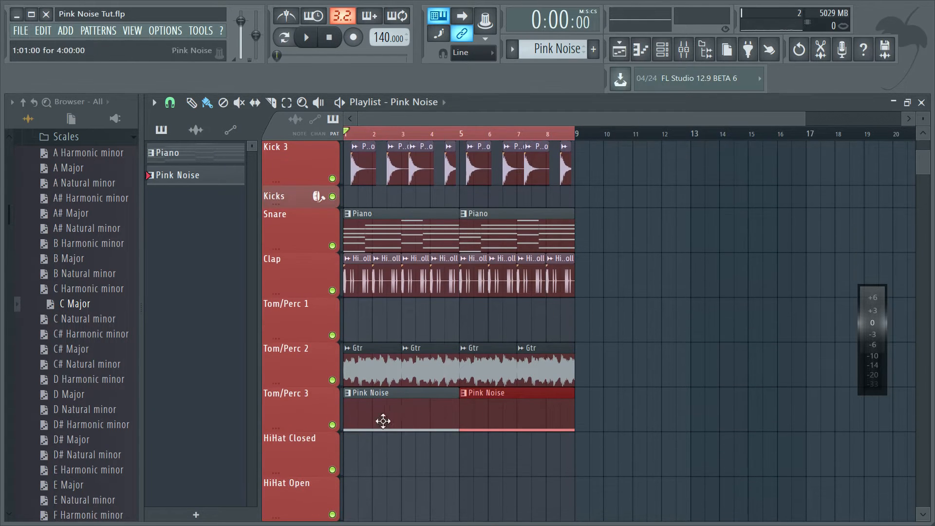
pyautogui.click(332, 425)
pyautogui.scroll(2, 647, 306)
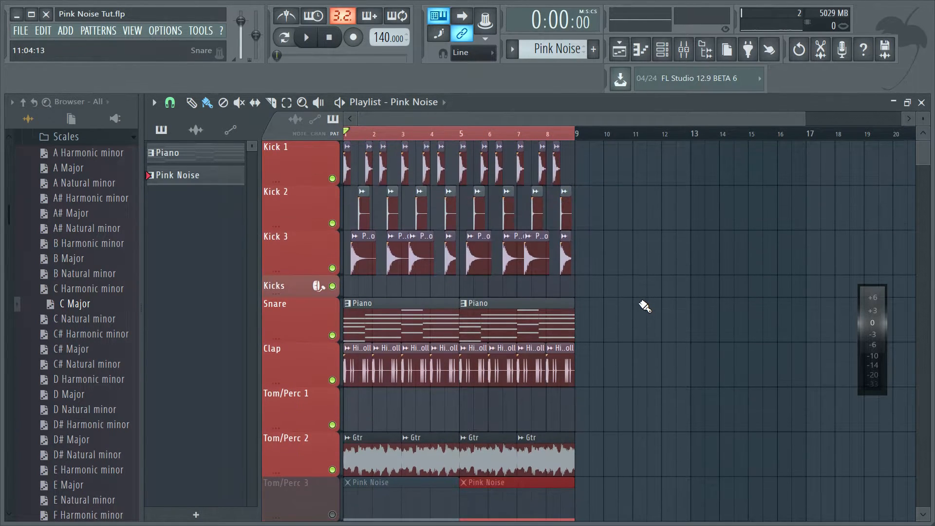
# Play the arrangement with the noise track muted, check the channel levels in the mixer, and stop playback
pyautogui.press('space')
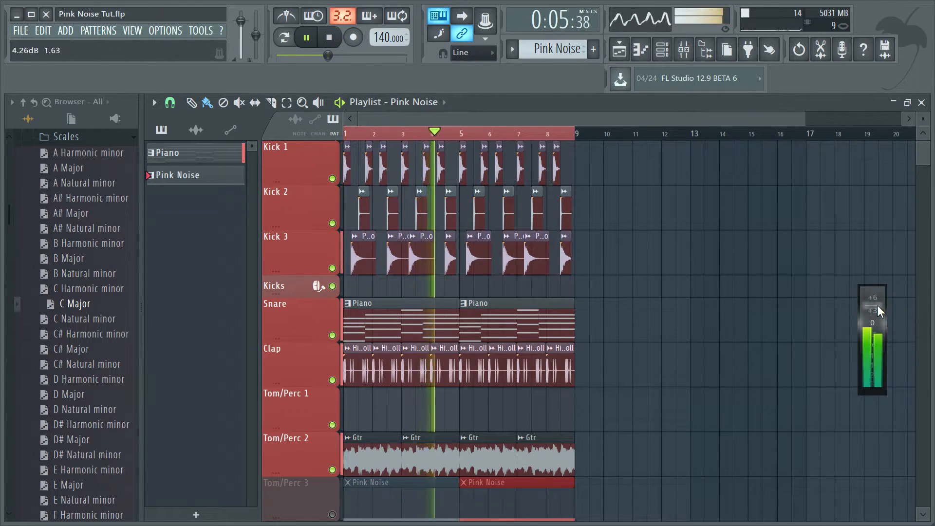
pyautogui.click(683, 49)
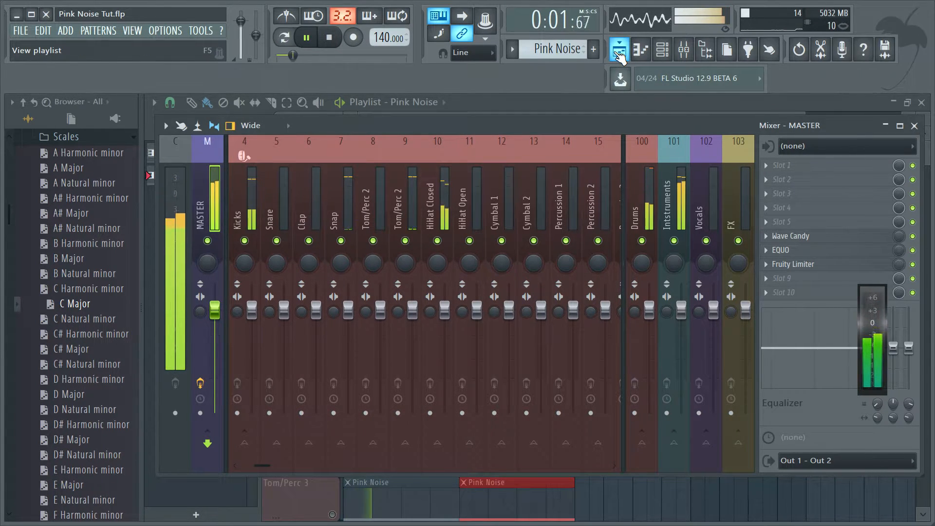
pyautogui.click(619, 52)
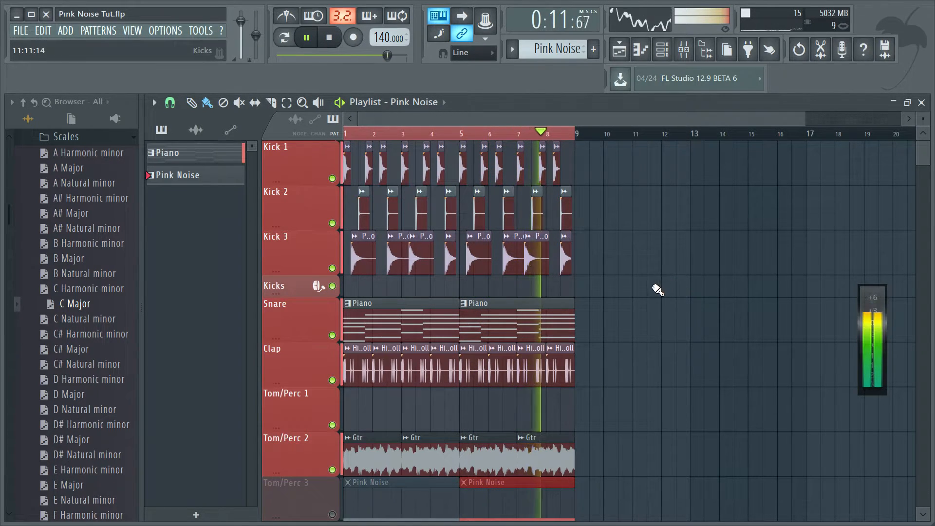
pyautogui.scroll(-1, 657, 287)
pyautogui.scroll(1, 657, 287)
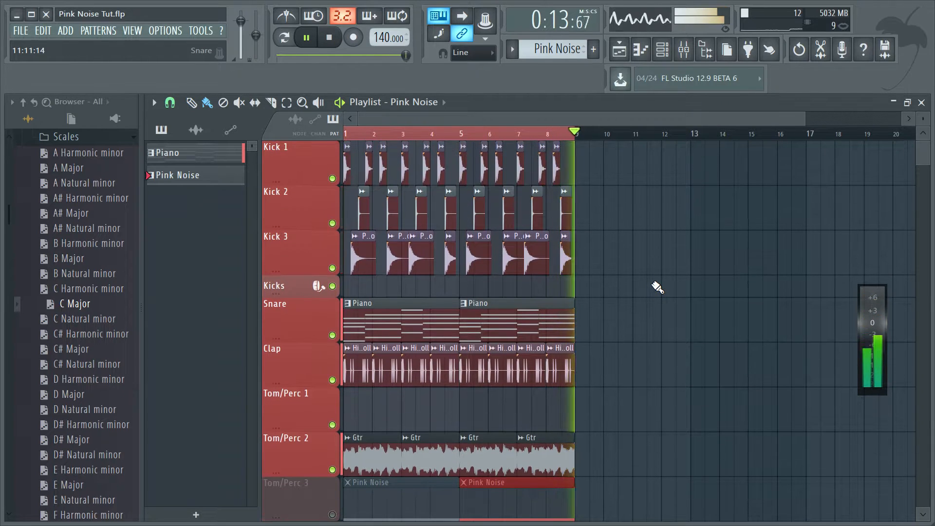
pyautogui.press('space')
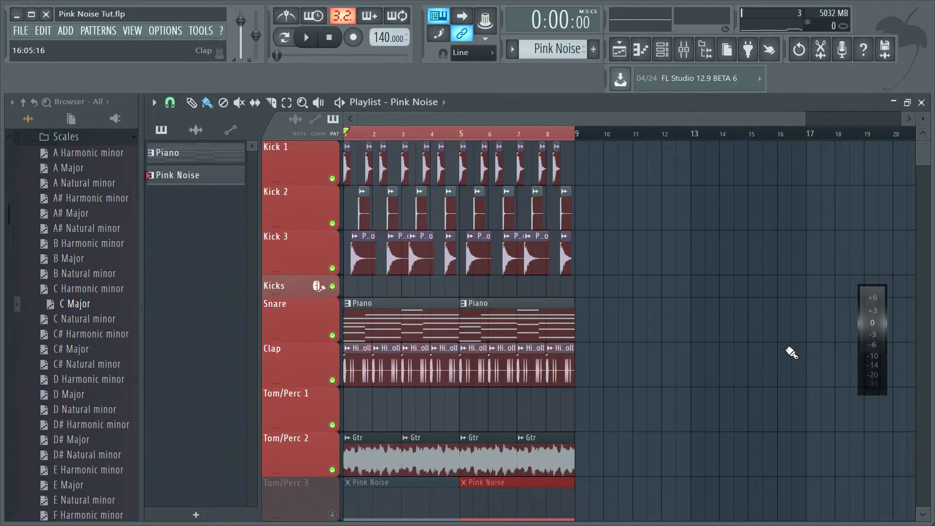
# Unmute and solo the Tom/Perc 3 playlist track that holds the Pink Noise clips and audition it briefly
pyautogui.scroll(-2, 594, 393)
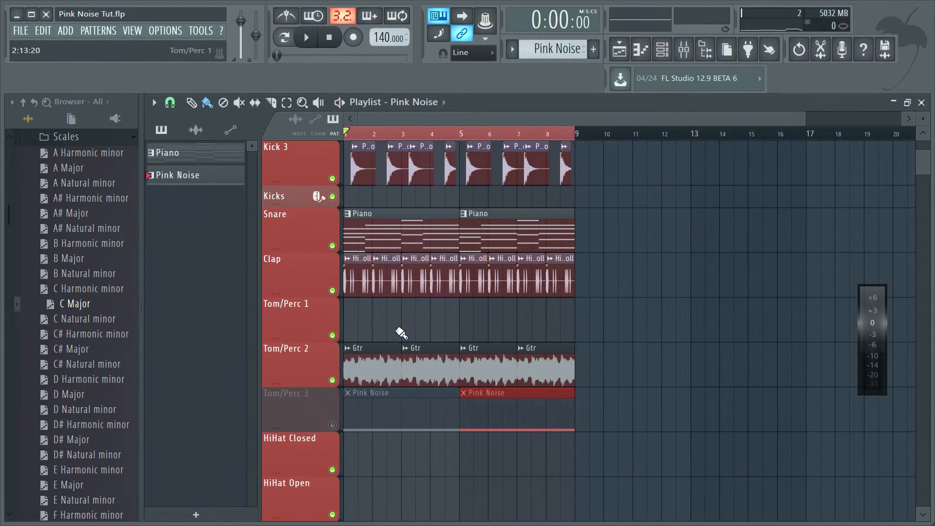
pyautogui.click(333, 424)
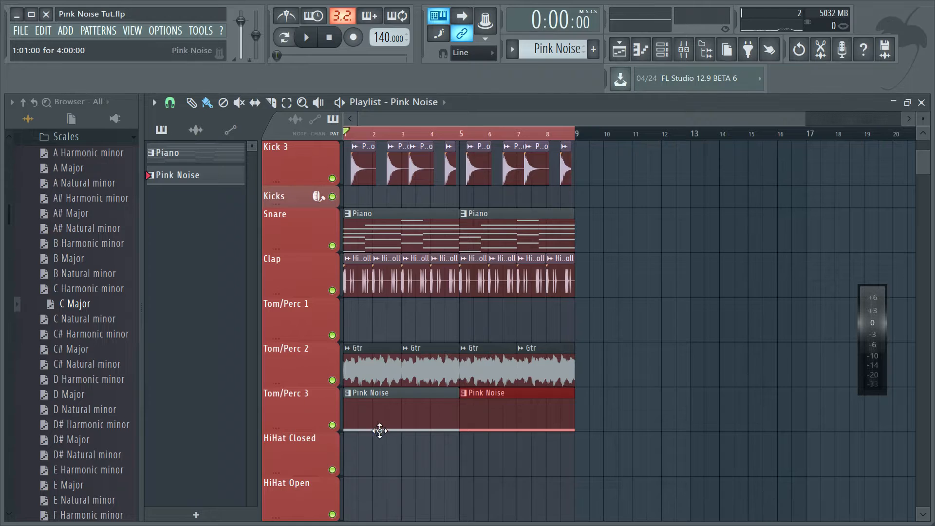
pyautogui.rightClick(332, 425)
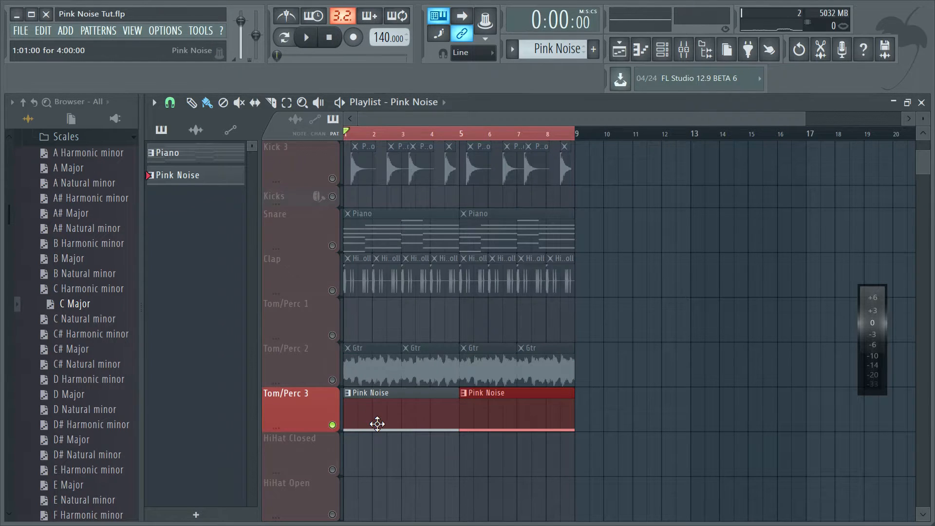
pyautogui.scroll(2, 376, 422)
pyautogui.press('space')
pyautogui.press('space')
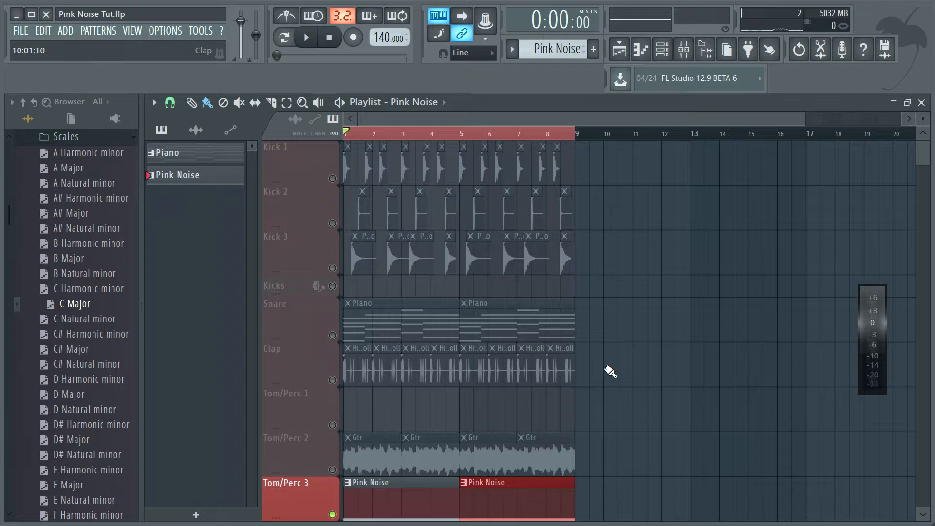
pyautogui.scroll(-1, 623, 415)
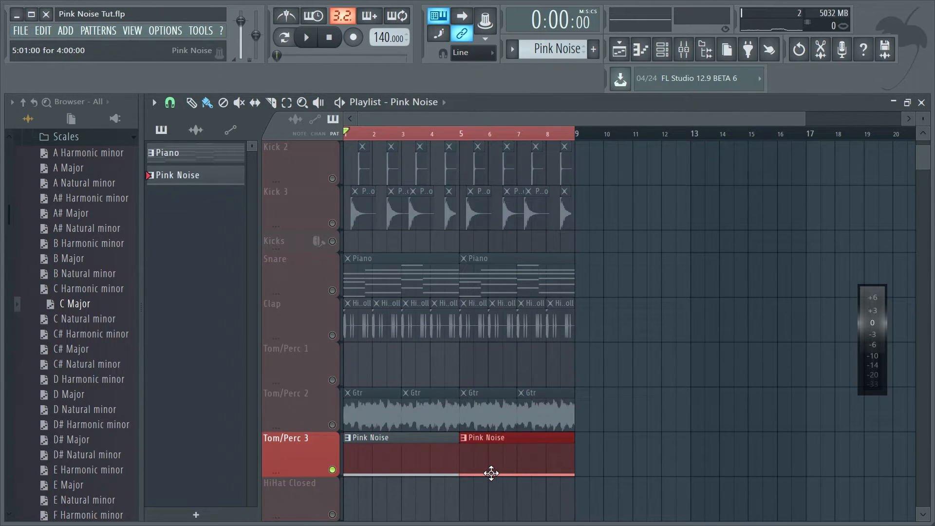
pyautogui.scroll(1, 667, 317)
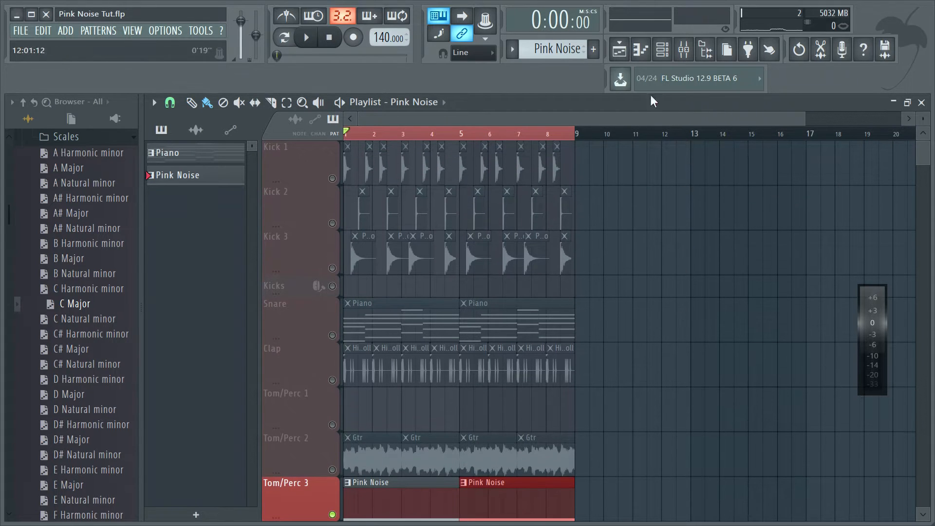
pyautogui.click(684, 50)
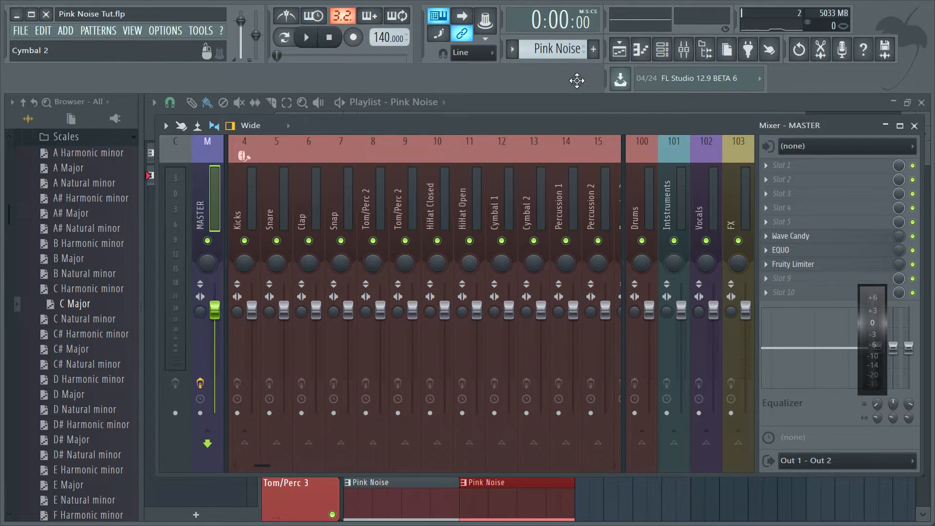
pyautogui.click(630, 53)
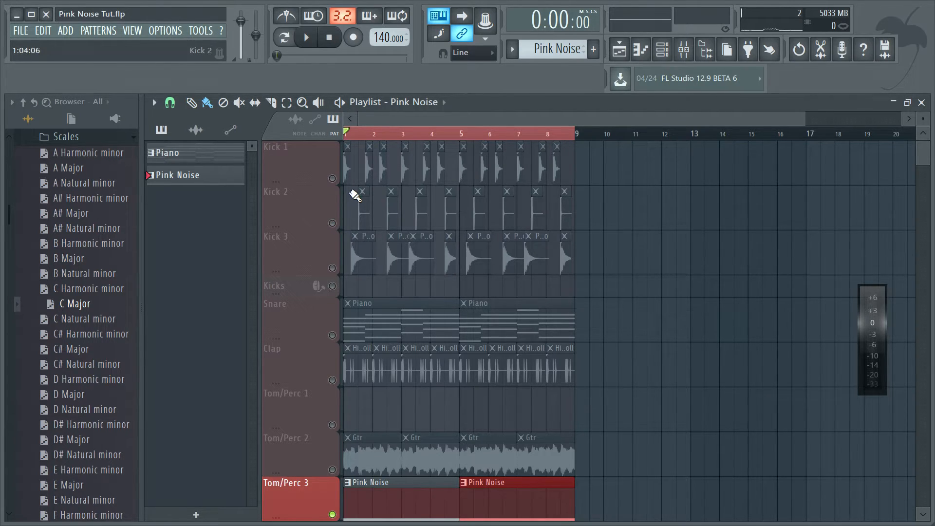
# Unmute the Kick 2 playlist track and play it against the pink noise, checking its channel level in the mixer
pyautogui.click(339, 223)
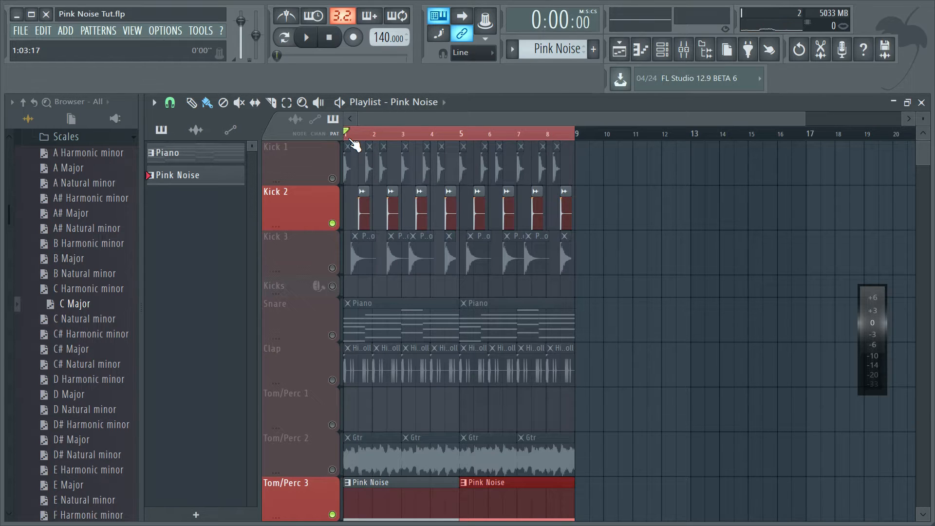
pyautogui.press('space')
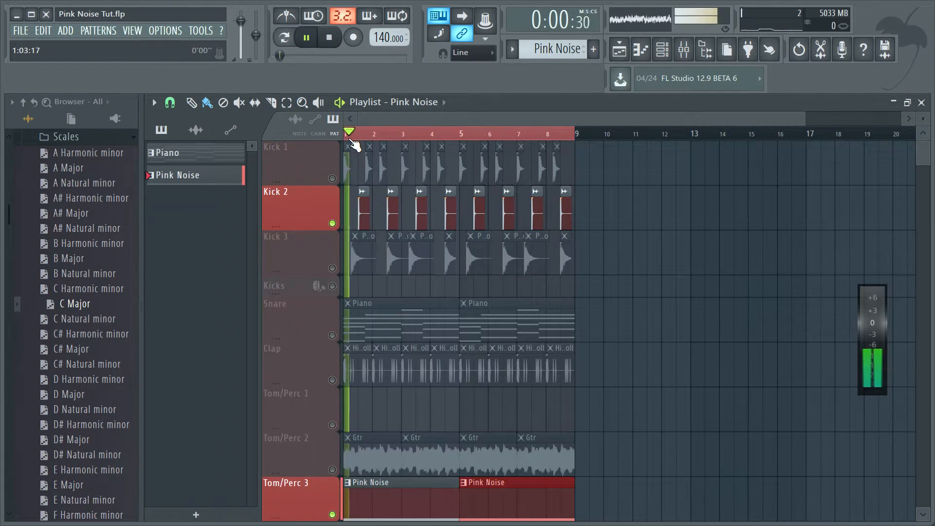
pyautogui.click(683, 49)
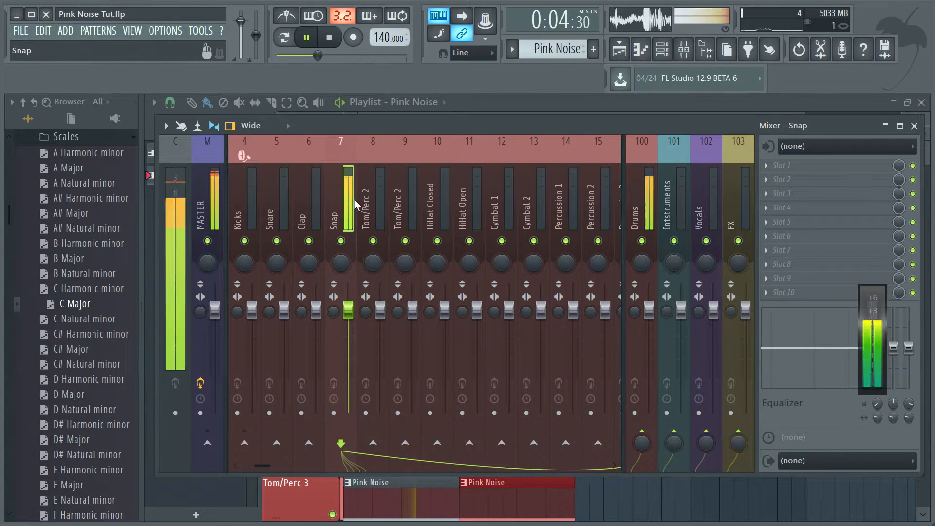
pyautogui.press('space')
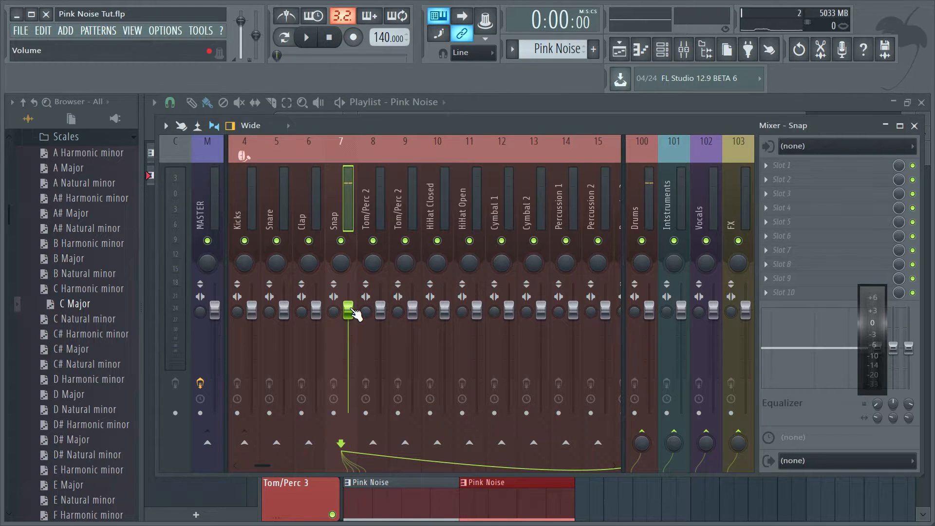
# Lower the Snap mixer channel's volume fader during playback to balance Kick 2 against the pink noise, and stop playback
pyautogui.press('space')
pyautogui.moveTo(350, 312); pyautogui.dragTo(348, 344)
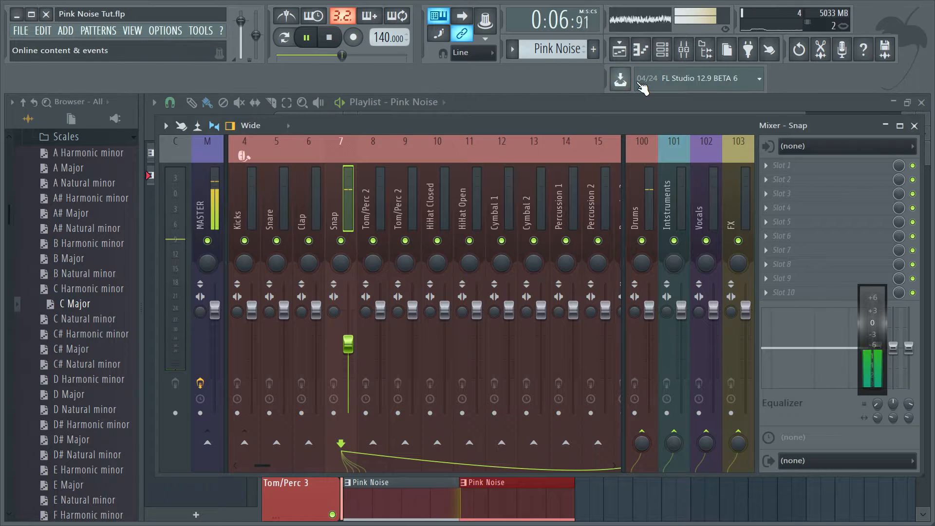
pyautogui.press('space')
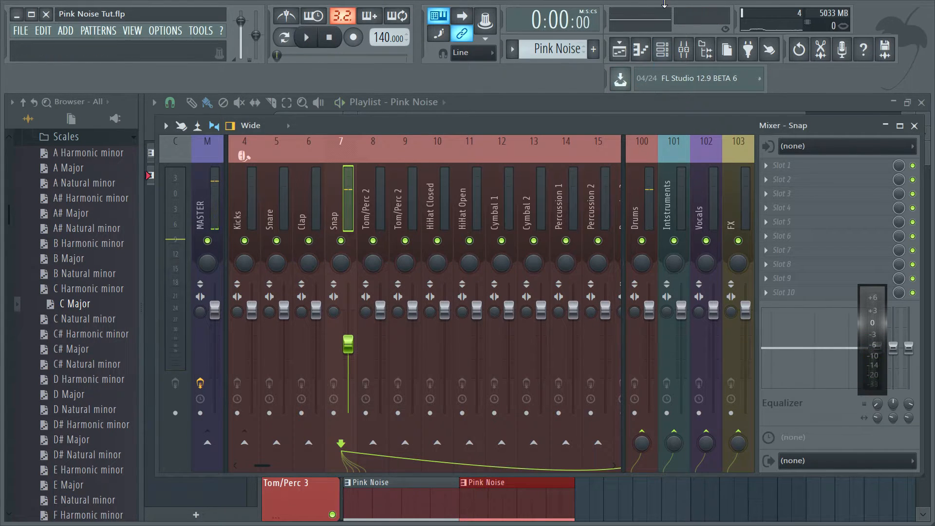
# Mute Kick 2, unmute Kick 3 in the playlist, and check the Perc FX Taiko clip's mixer track assignment
pyautogui.click(619, 49)
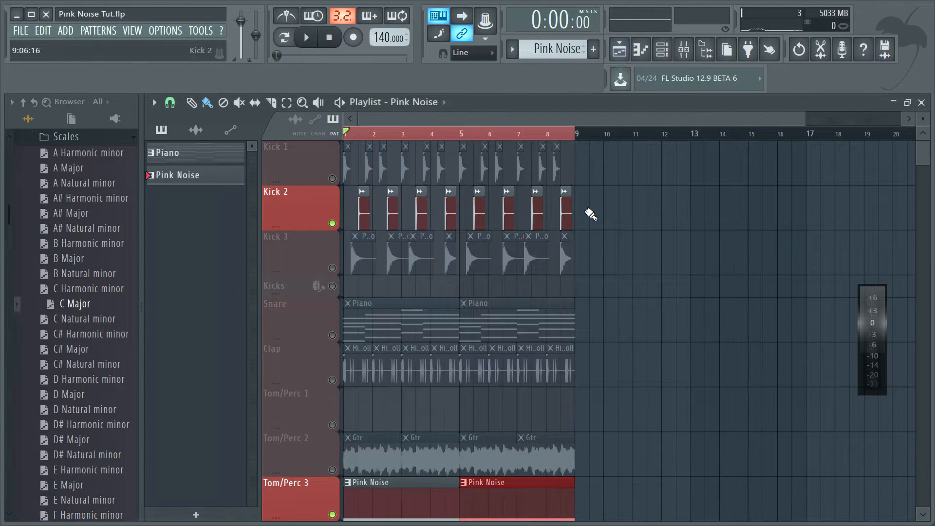
pyautogui.click(332, 223)
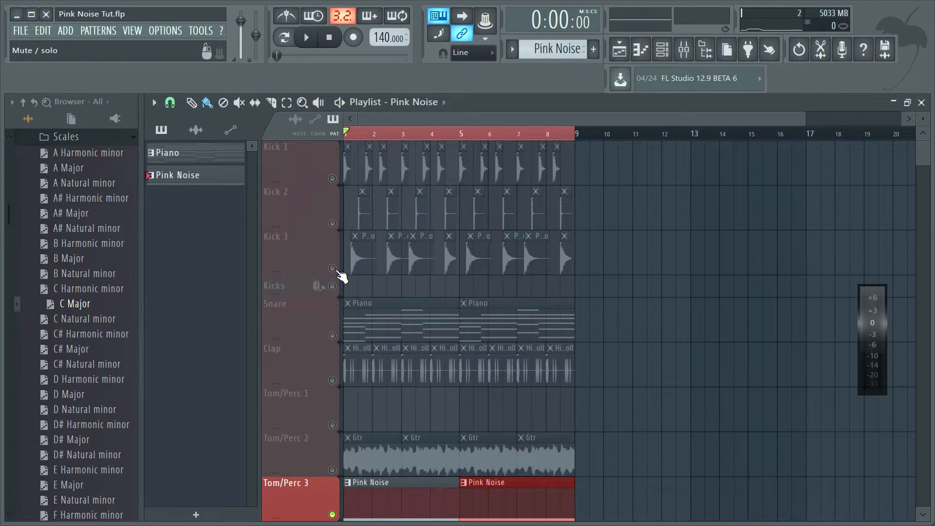
pyautogui.click(339, 275)
pyautogui.doubleClick(357, 261)
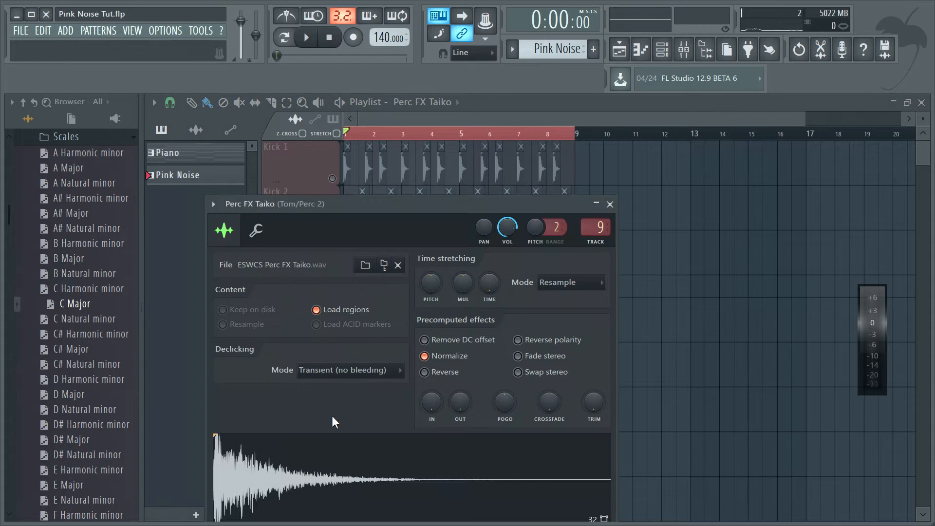
pyautogui.press('Escape')
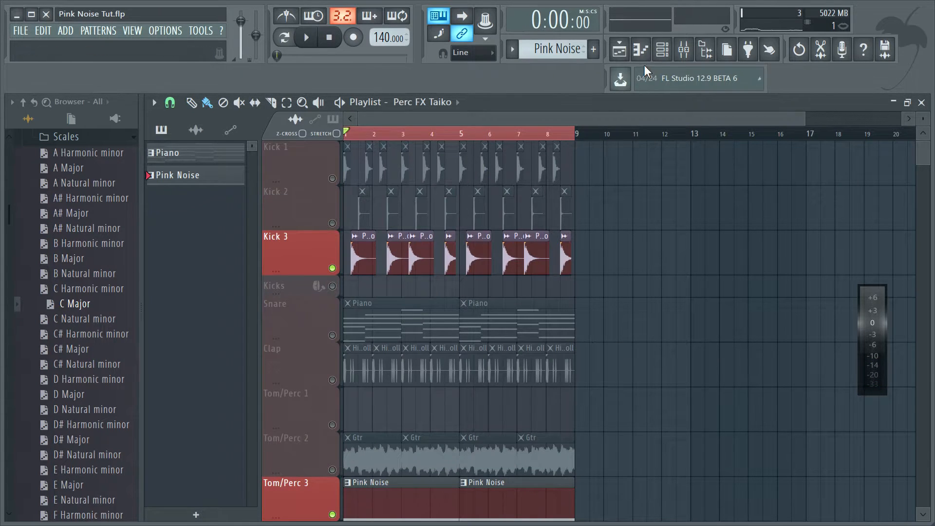
# Play Kick 3 with the pink noise, lower the fader of mixer track 9 (Tom/Perc 2), and stop playback
pyautogui.click(686, 50)
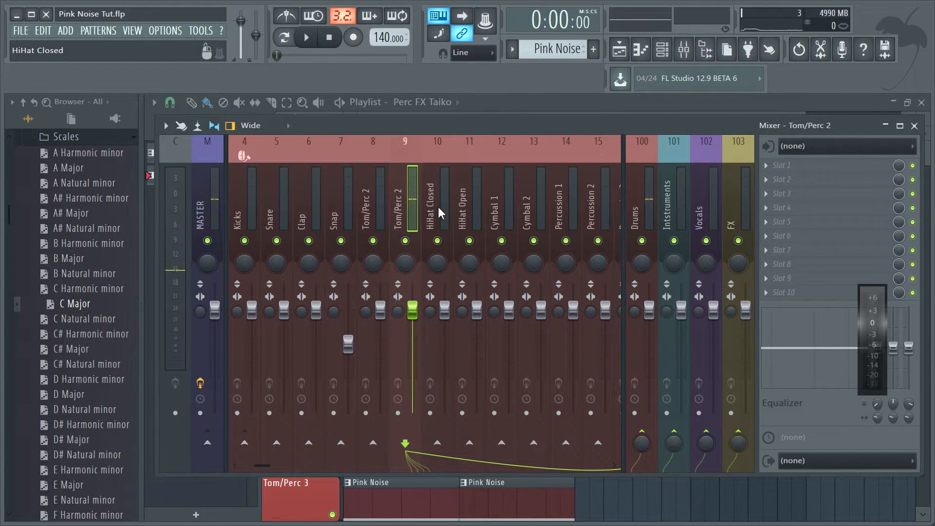
pyautogui.press('space')
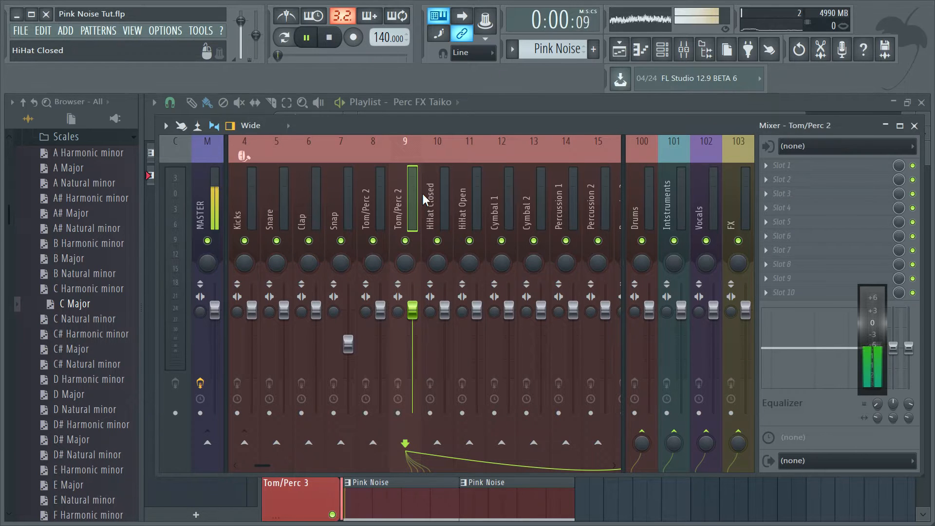
pyautogui.moveTo(412, 310); pyautogui.dragTo(413, 384)
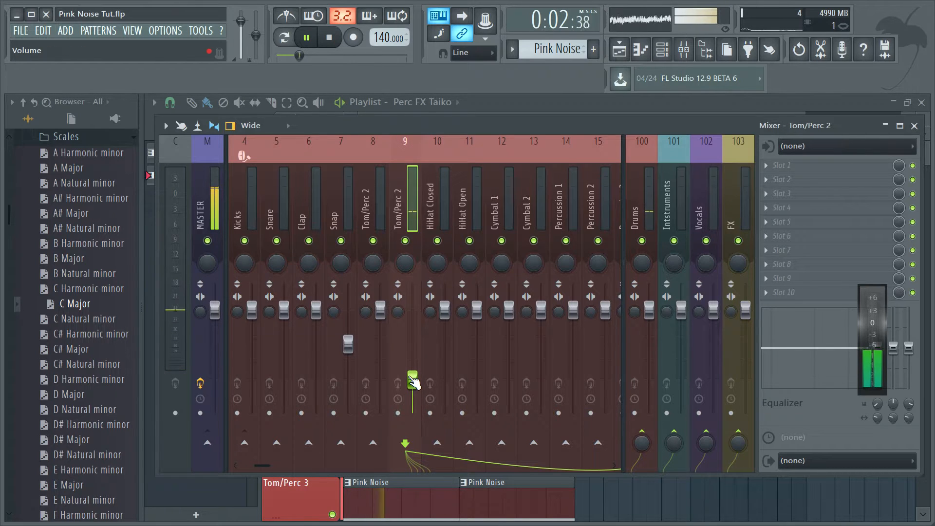
pyautogui.press('space')
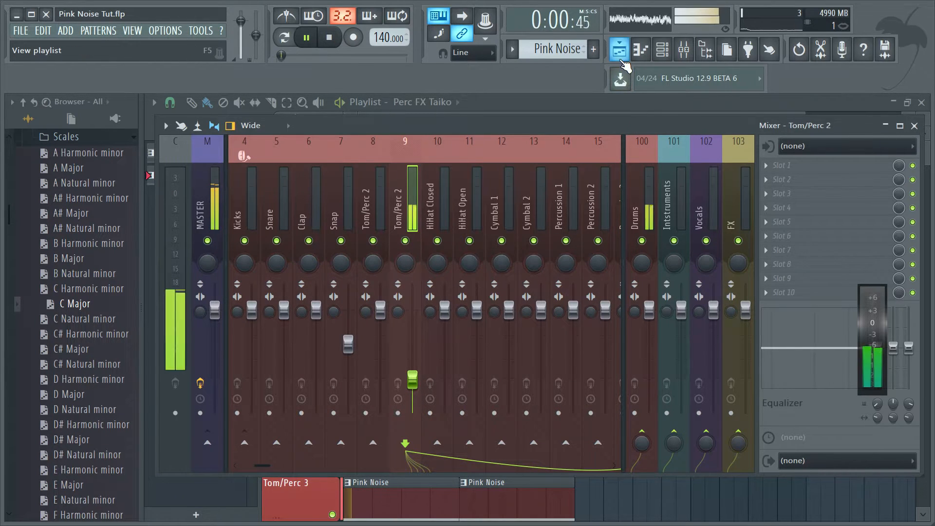
# Mute the Kick 3 playlist track and unmute the Snare track that holds the Piano clips
pyautogui.press('F9')
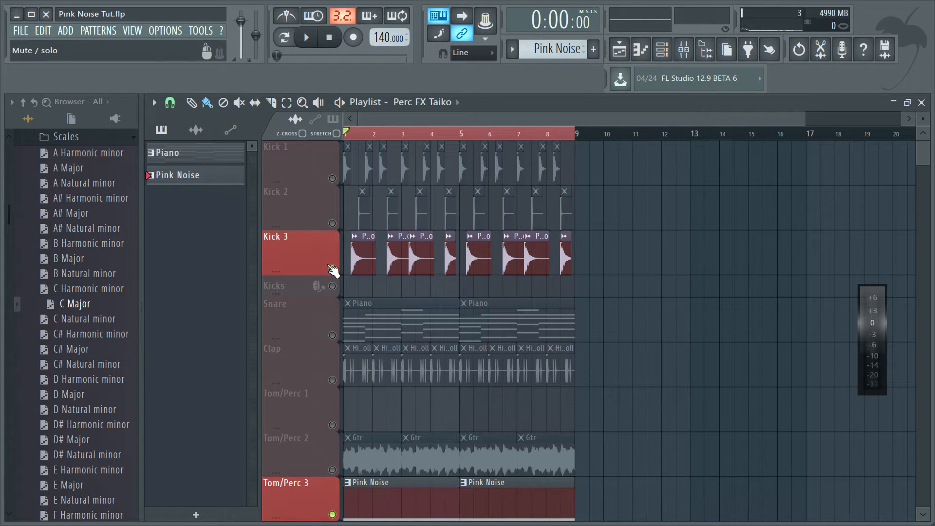
pyautogui.click(332, 270)
pyautogui.click(332, 336)
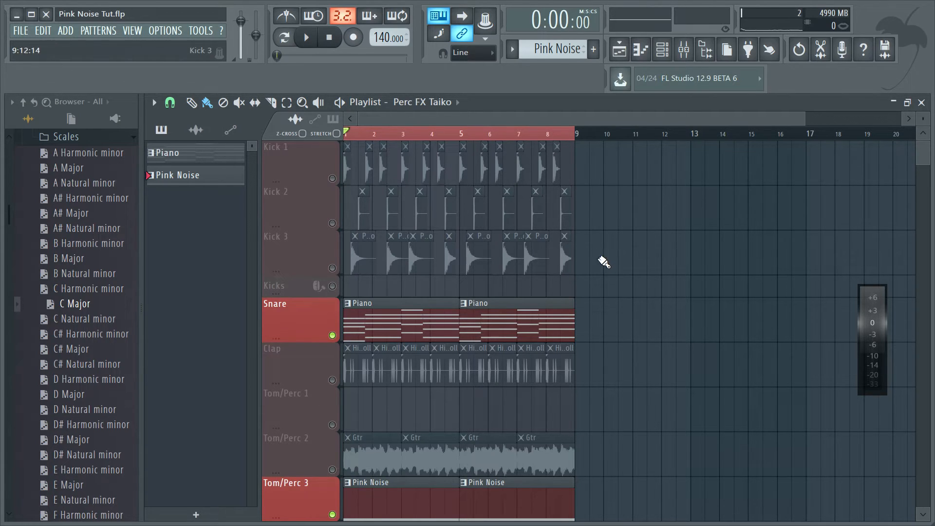
# Play the Piano clips with the pink noise and lower the Piano mixer channel's volume to about 62% (-9.3 dB)
pyautogui.press('space')
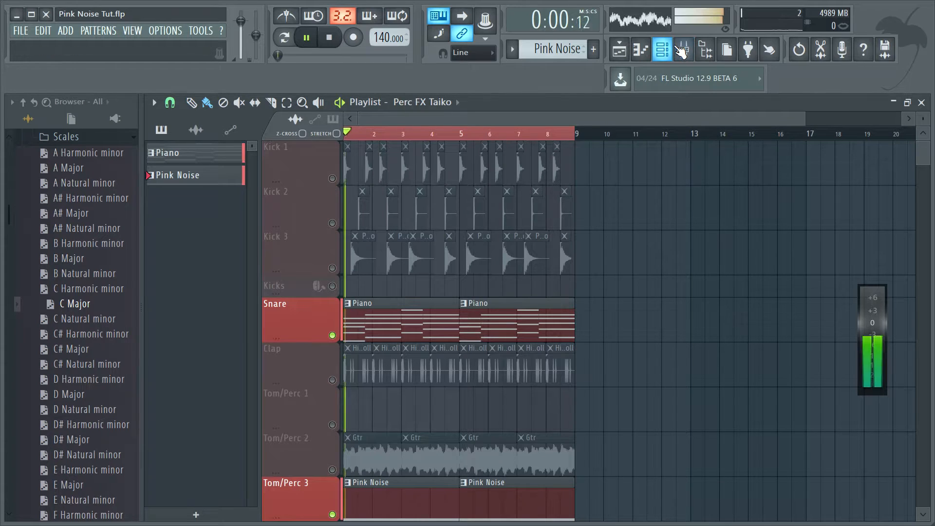
pyautogui.click(682, 49)
pyautogui.scroll(-4, 487, 185)
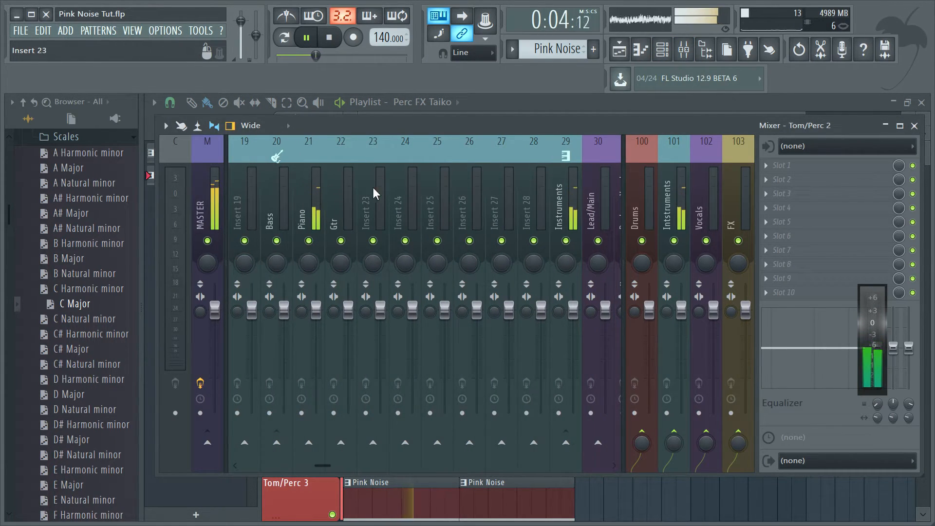
pyautogui.click(309, 214)
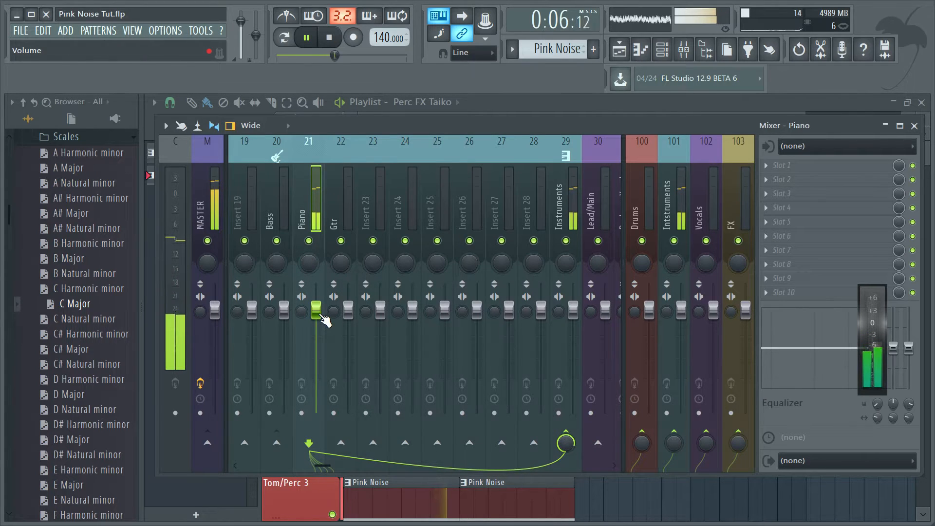
pyautogui.moveTo(324, 321); pyautogui.dragTo(316, 348)
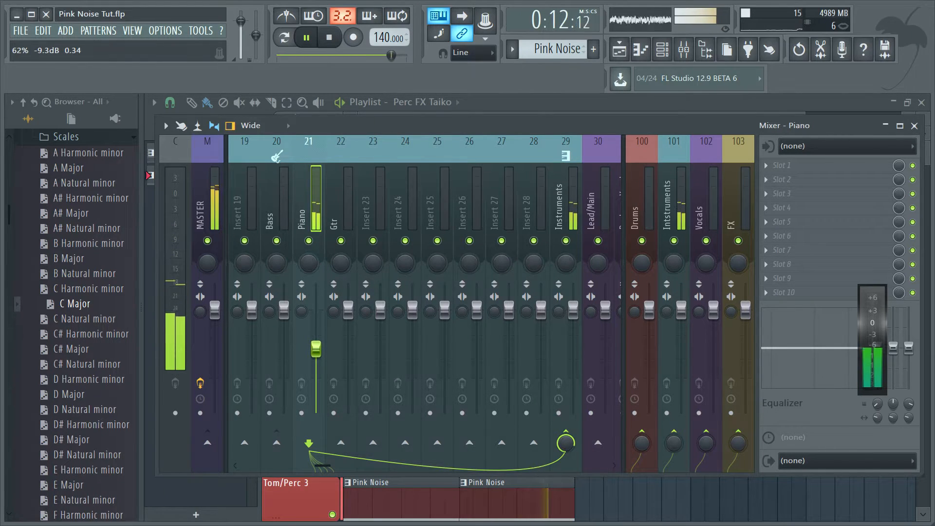
# Stop playback, mute the Snare playlist track, and unmute the Clap track that holds the hi-hat roll clips
pyautogui.press('F9')
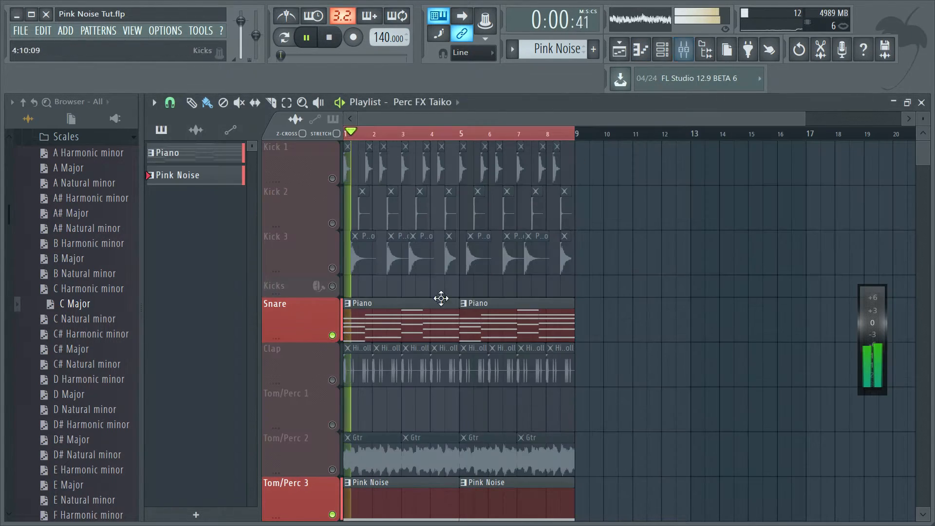
pyautogui.press('space')
pyautogui.click(332, 335)
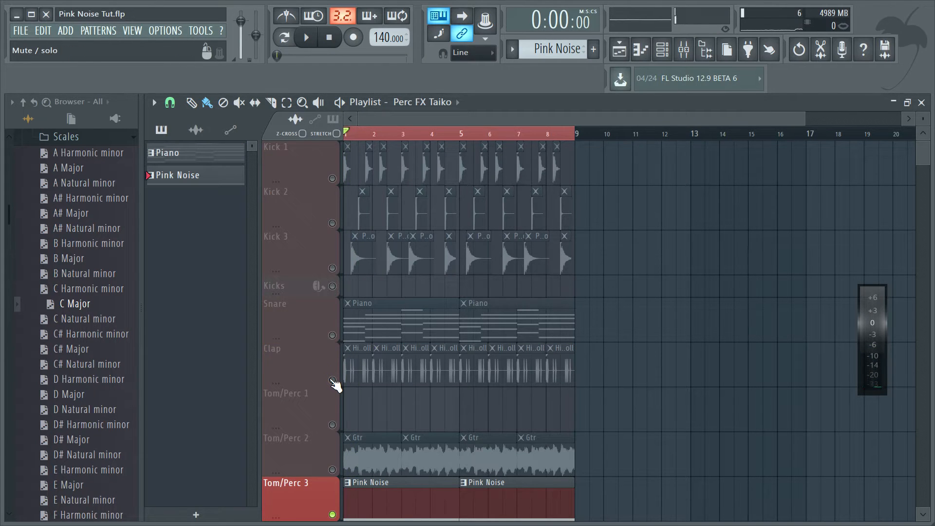
pyautogui.click(332, 380)
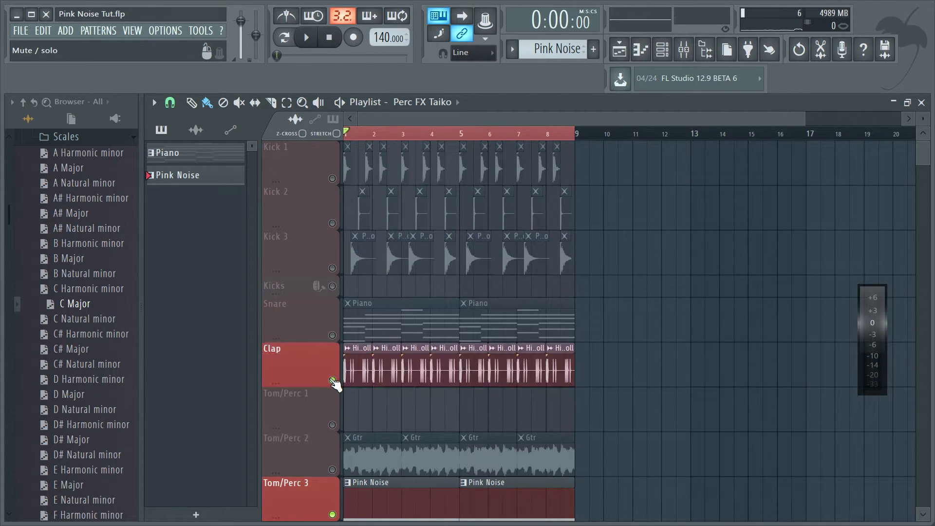
# Play the hi-hat rolls with the pink noise, lower the HiHat Closed mixer channel's fader, and stop playback
pyautogui.press('space')
pyautogui.click(684, 49)
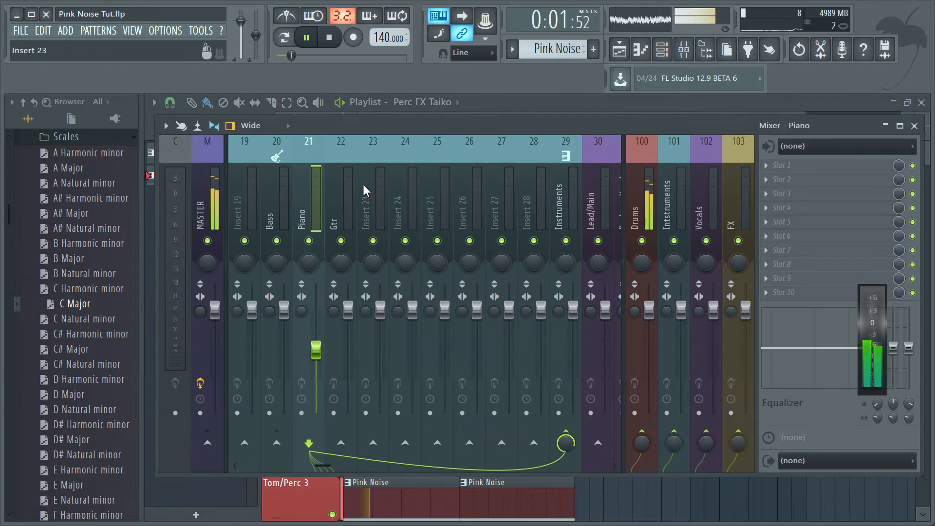
pyautogui.hscroll(3, 370, 273)
pyautogui.moveTo(351, 304); pyautogui.dragTo(349, 338)
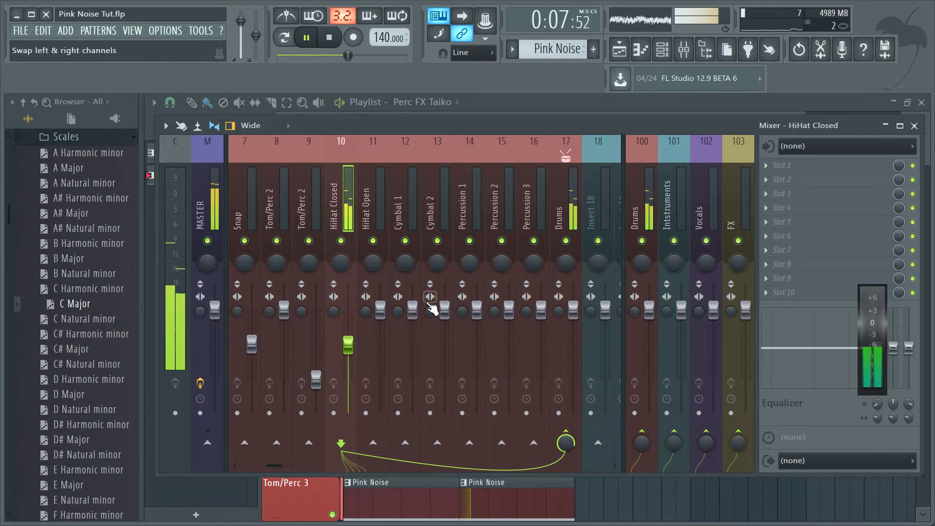
pyautogui.press('F9')
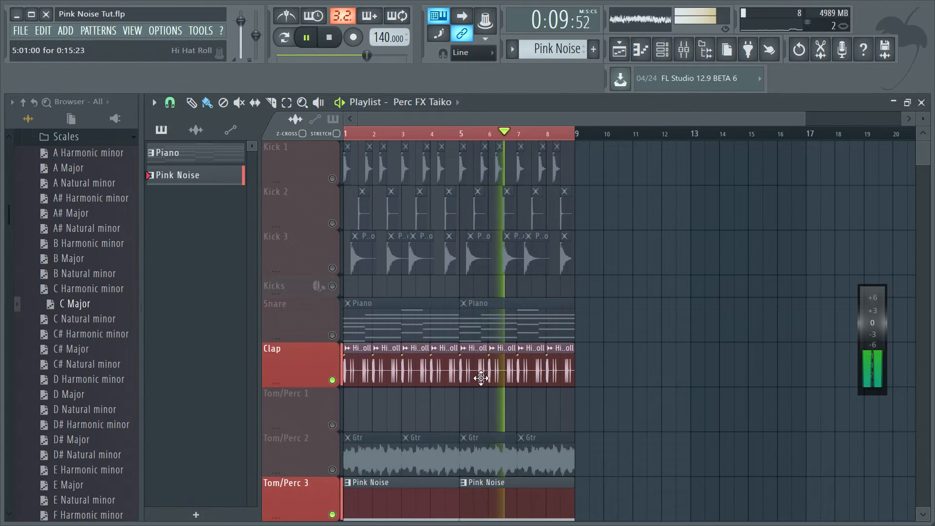
pyautogui.press('space')
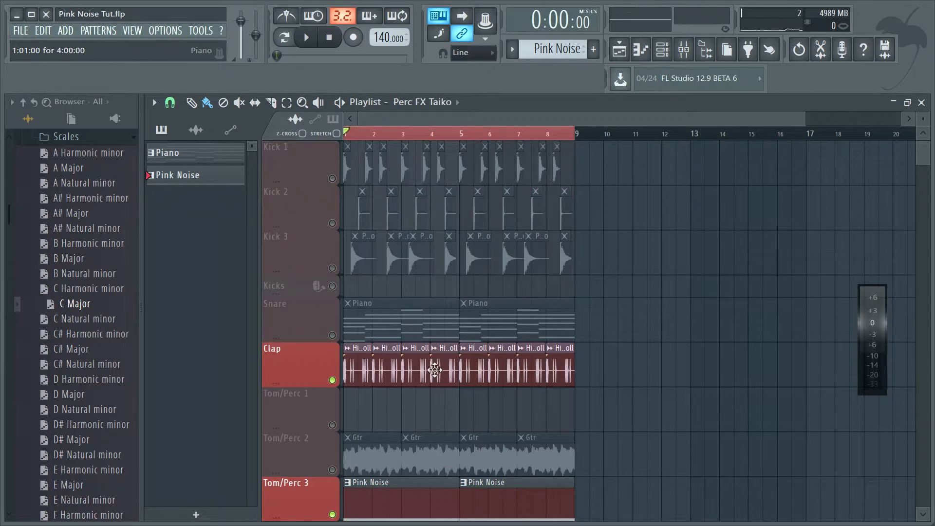
# Mute the Clap playlist track, unmute the Tom/Perc 2 track that holds the Gtr clips, and check the Gtr clip's channel settings
pyautogui.click(332, 380)
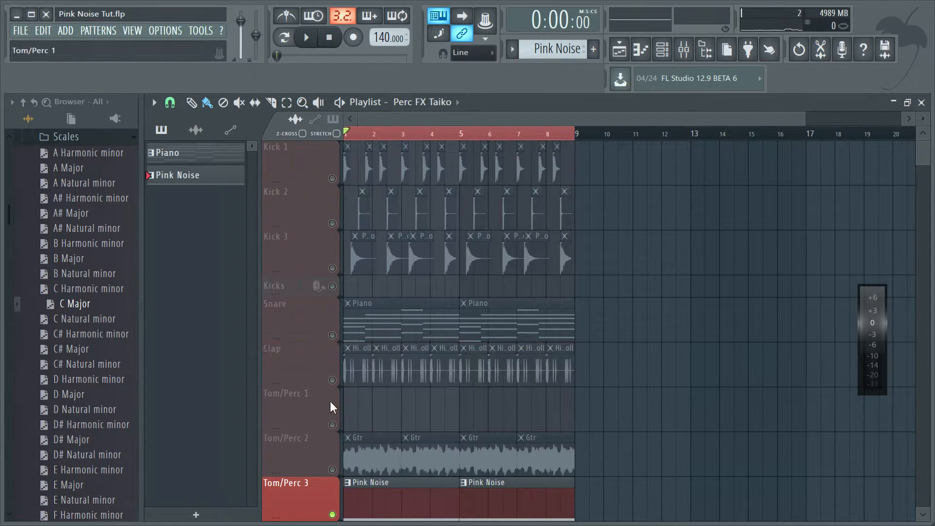
pyautogui.click(332, 470)
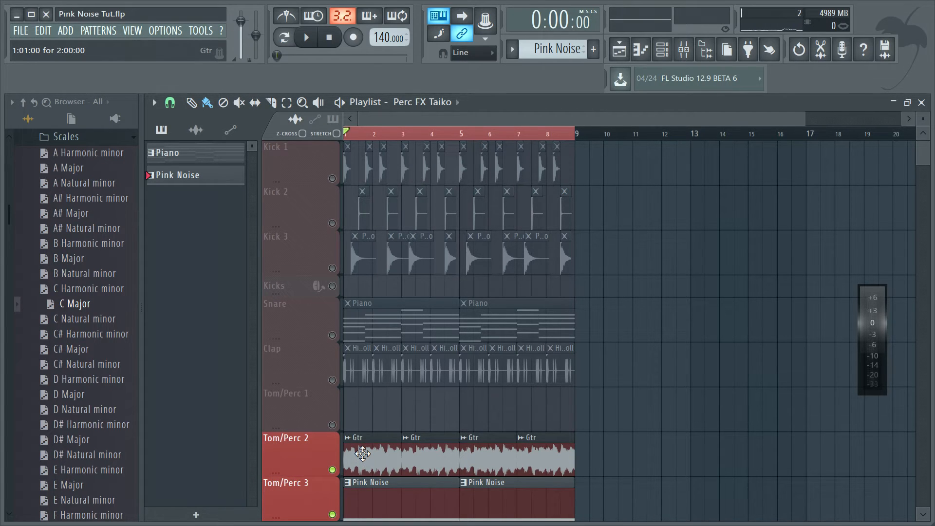
pyautogui.doubleClick(363, 453)
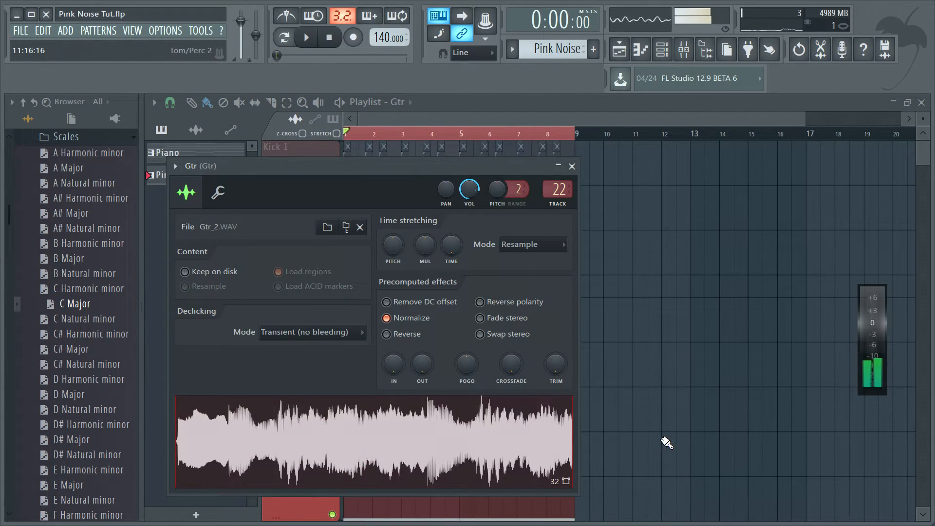
pyautogui.press('Escape')
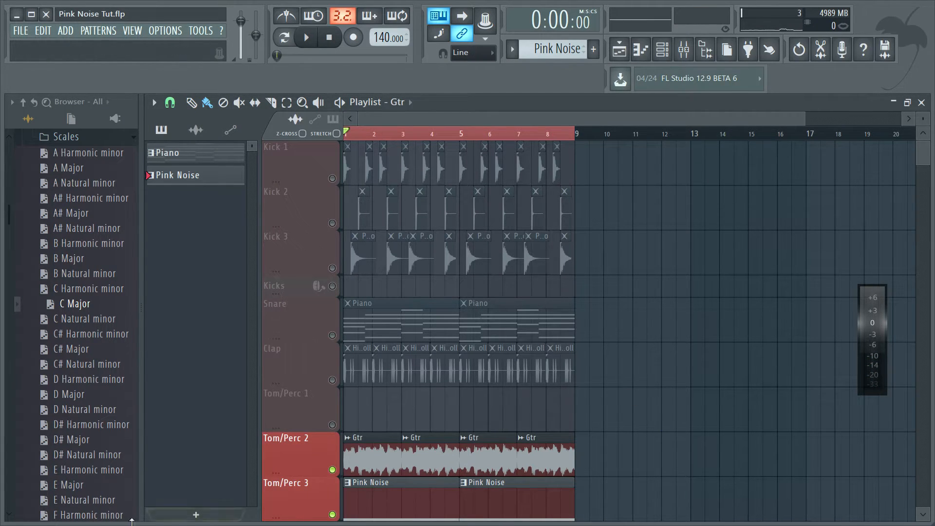
# Play the Gtr clips with the pink noise, lower the Gtr mixer channel's volume to about 34% (-17.8 dB), and stop playback
pyautogui.click(683, 49)
pyautogui.moveTo(515, 310); pyautogui.dragTo(519, 380)
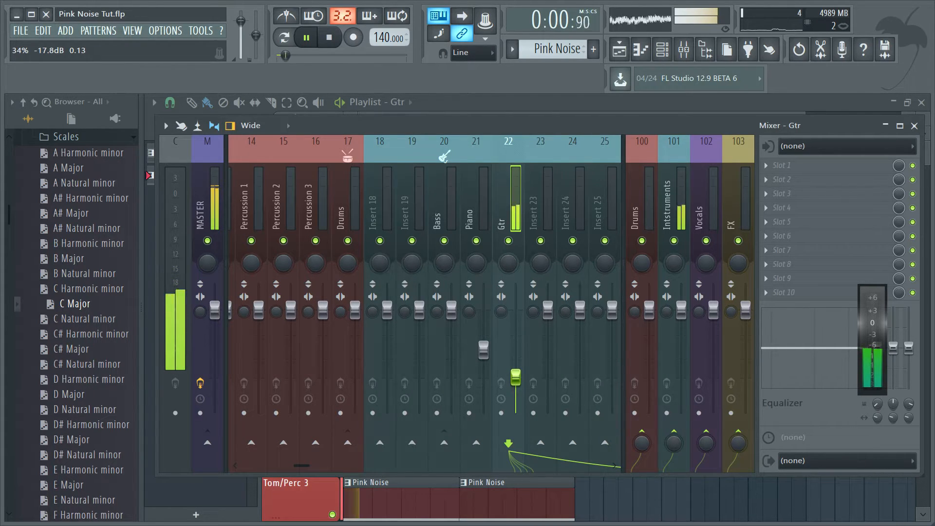
pyautogui.click(619, 49)
pyautogui.press('space')
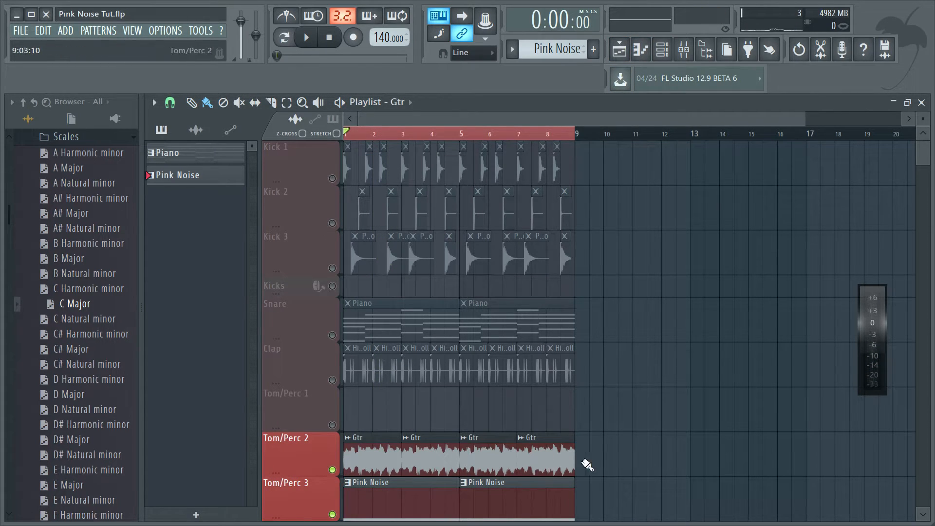
# Unmute all playlist tracks except Tom/Perc 3 with the Pink Noise clips, and play the mix briefly
pyautogui.scroll(-3, 397, 405)
pyautogui.rightClick(332, 380)
pyautogui.rightClick(333, 380)
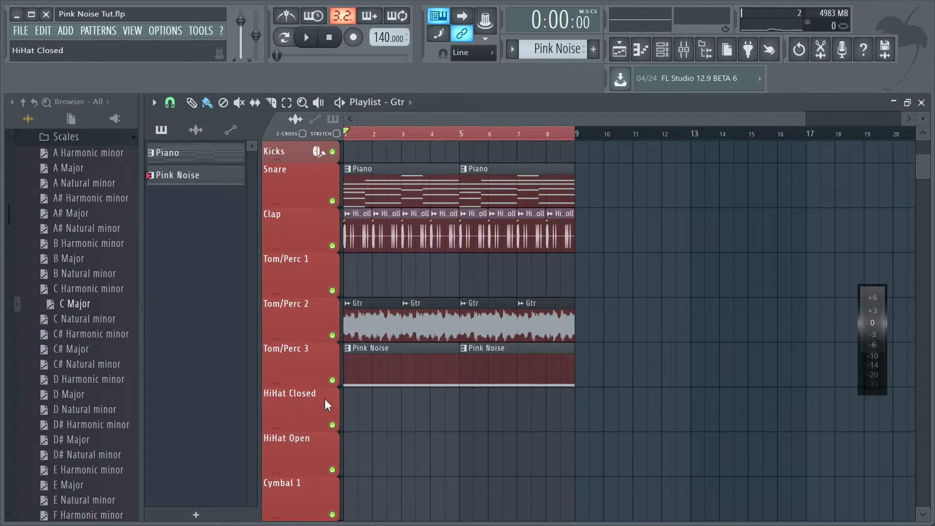
pyautogui.click(333, 379)
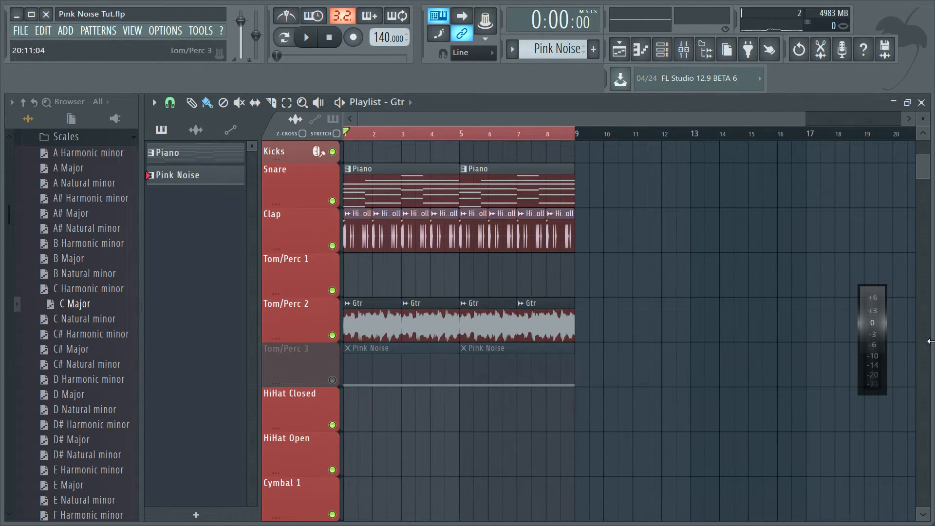
pyautogui.scroll(3, 655, 254)
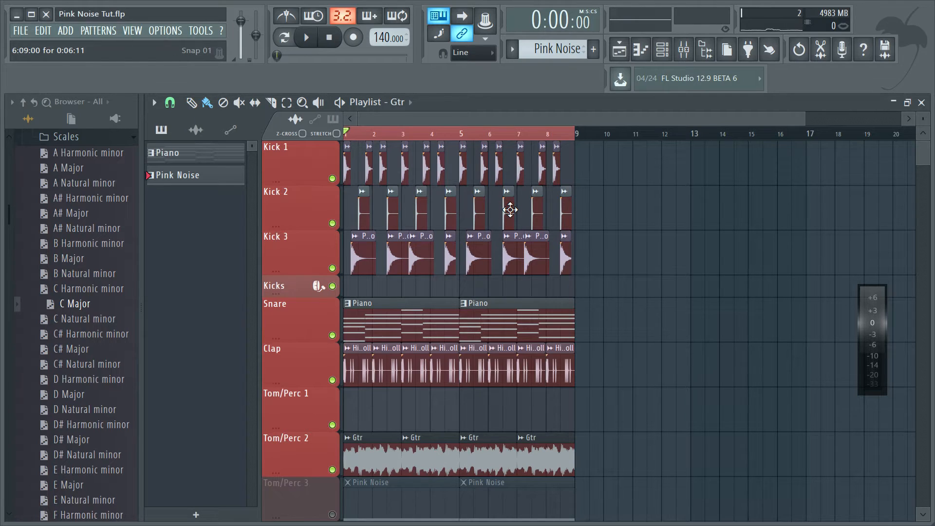
pyautogui.press('space')
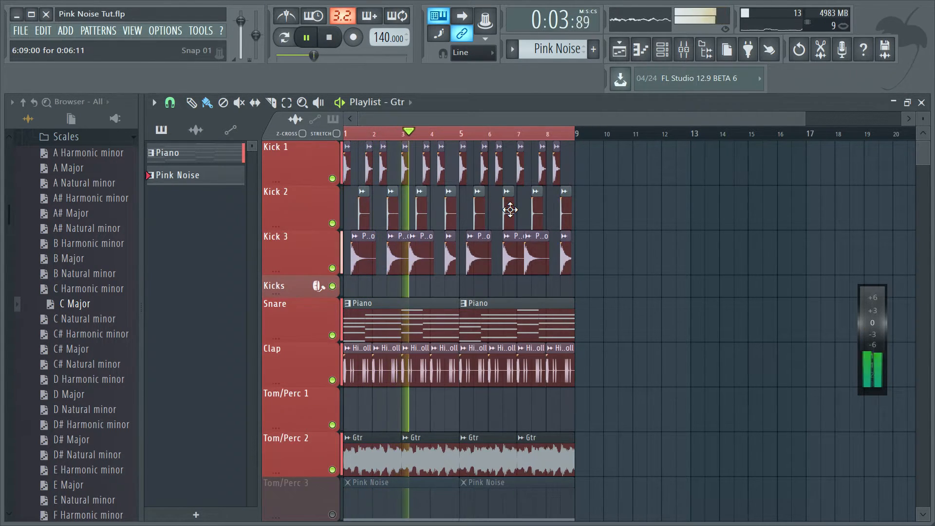
pyautogui.press('space')
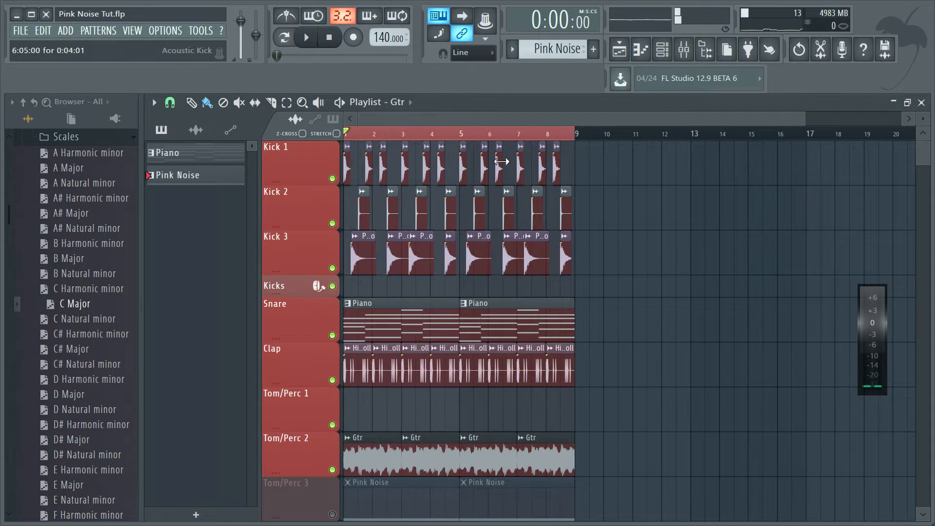
pyautogui.click(684, 50)
pyautogui.scroll(3, 323, 194)
pyautogui.click(244, 214)
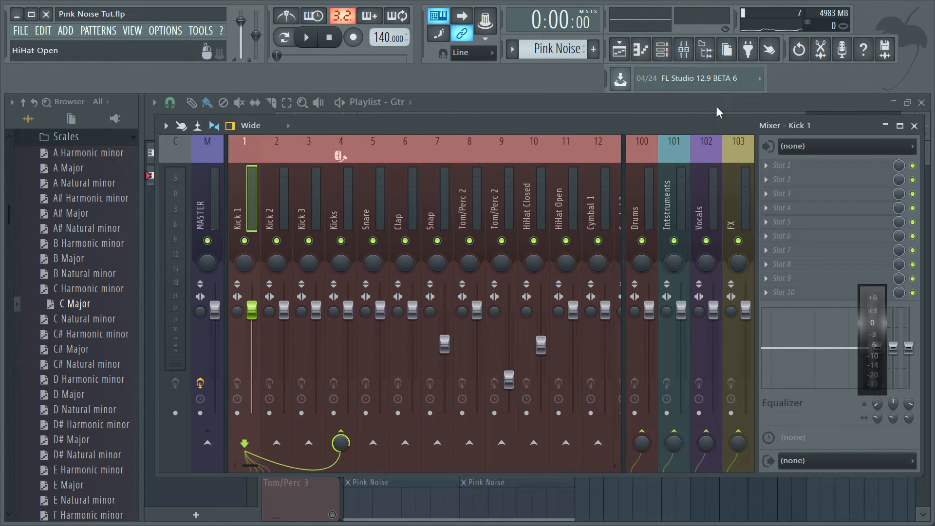
pyautogui.click(619, 49)
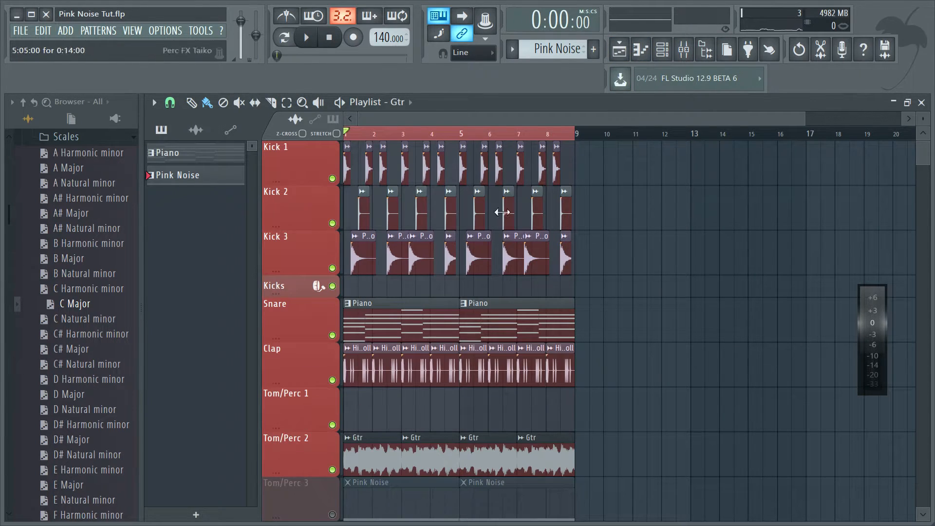
# Try the Master mixer channel's stereo separation, reset it, and turn it away from its centre setting again
pyautogui.click(684, 50)
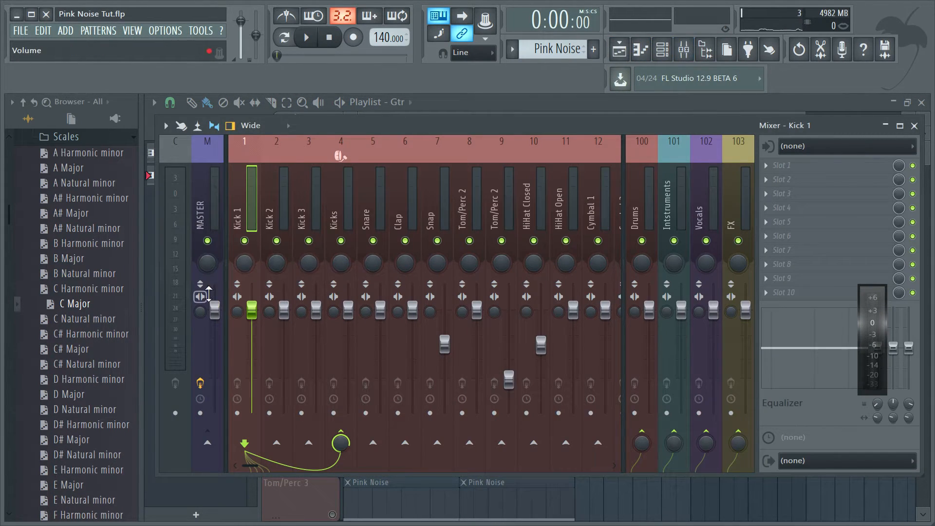
pyautogui.moveTo(199, 317); pyautogui.dragTo(199, 292)
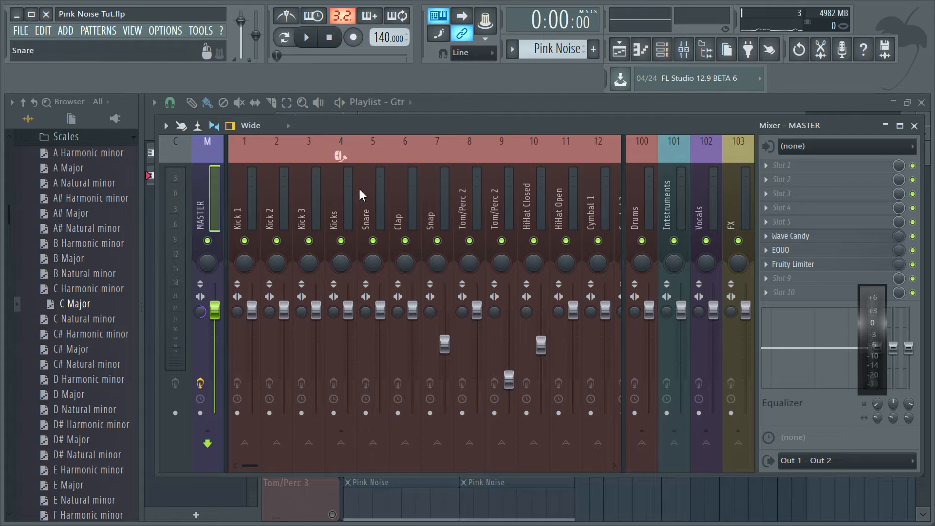
pyautogui.rightClick(200, 312)
pyautogui.click(207, 310)
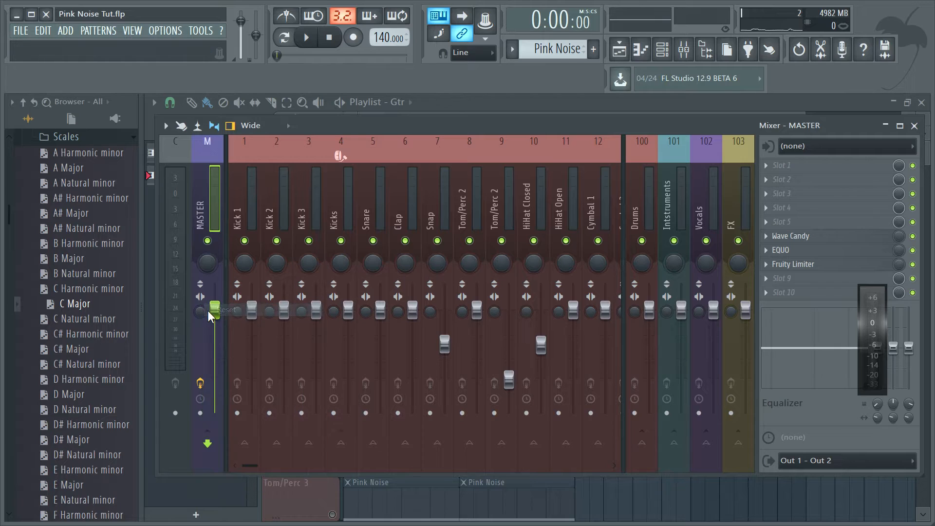
pyautogui.moveTo(200, 310); pyautogui.dragTo(201, 331)
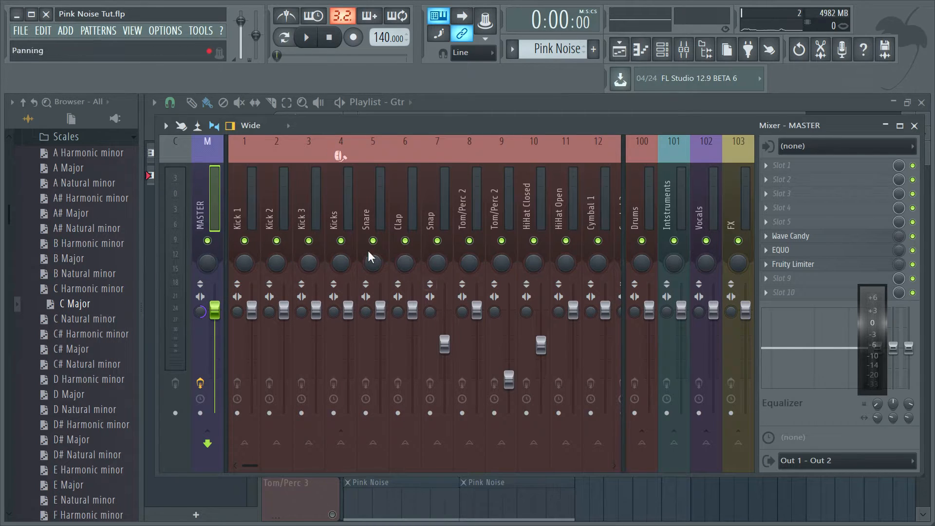
# Solo the Tom/Perc 3 playlist track with the Pink Noise clips and unmute the Kick 1 track alongside it
pyautogui.click(619, 57)
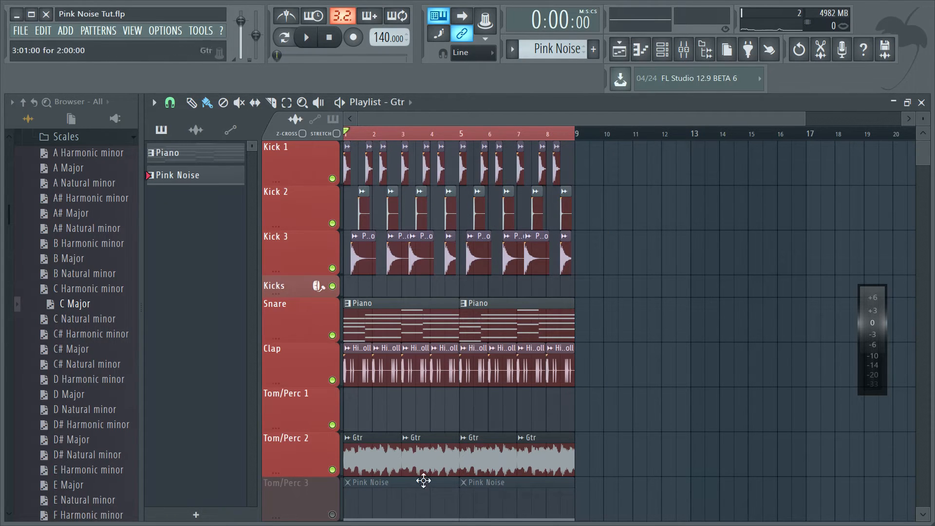
pyautogui.keyDown('ctrl'); pyautogui.click(332, 482); pyautogui.keyUp('ctrl')
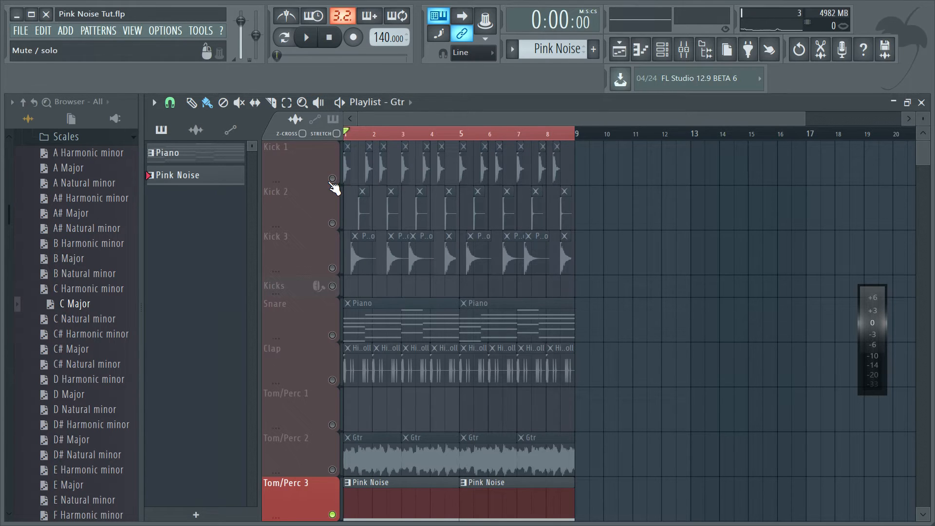
pyautogui.click(332, 178)
# Play Kick 1 with the pink noise, lower the Kick 1 mixer channel's fader to match it, and stop playback
pyautogui.press('space')
pyautogui.click(681, 53)
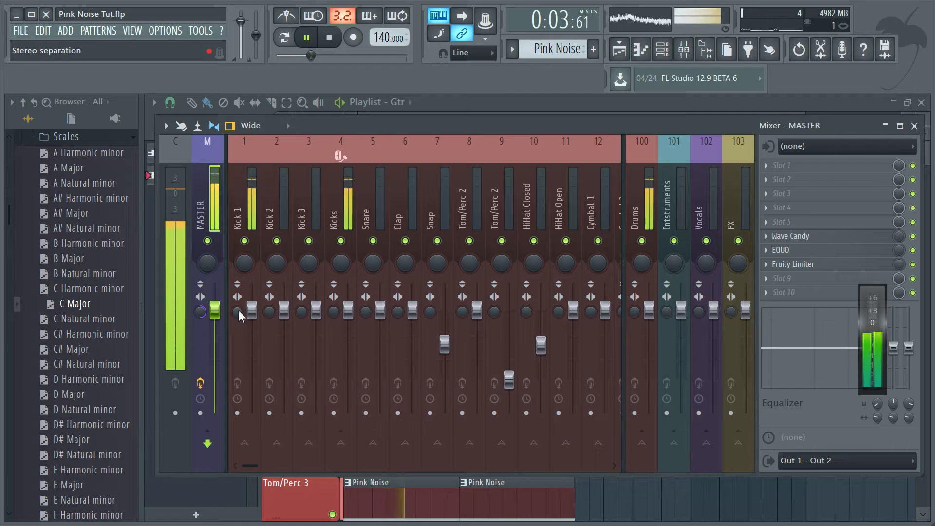
pyautogui.moveTo(251, 309); pyautogui.dragTo(251, 351)
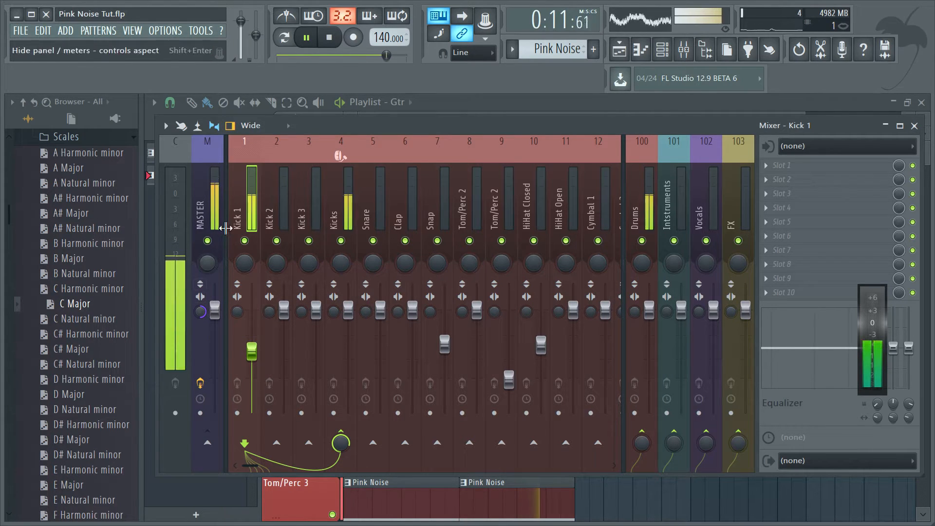
pyautogui.press('space')
pyautogui.click(619, 48)
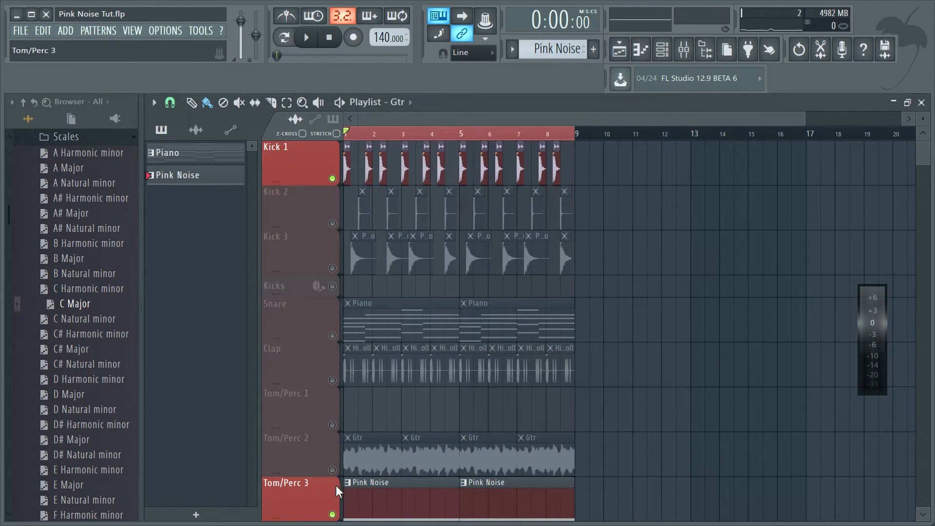
# Bring back all playlist tracks, mute only the Tom/Perc 3 pink noise track, and start playing the full mix
pyautogui.keyDown('ctrl'); pyautogui.click(333, 515); pyautogui.keyUp('ctrl')
pyautogui.keyDown('ctrl'); pyautogui.click(333, 516); pyautogui.keyUp('ctrl')
pyautogui.click(333, 515)
pyautogui.press('space')
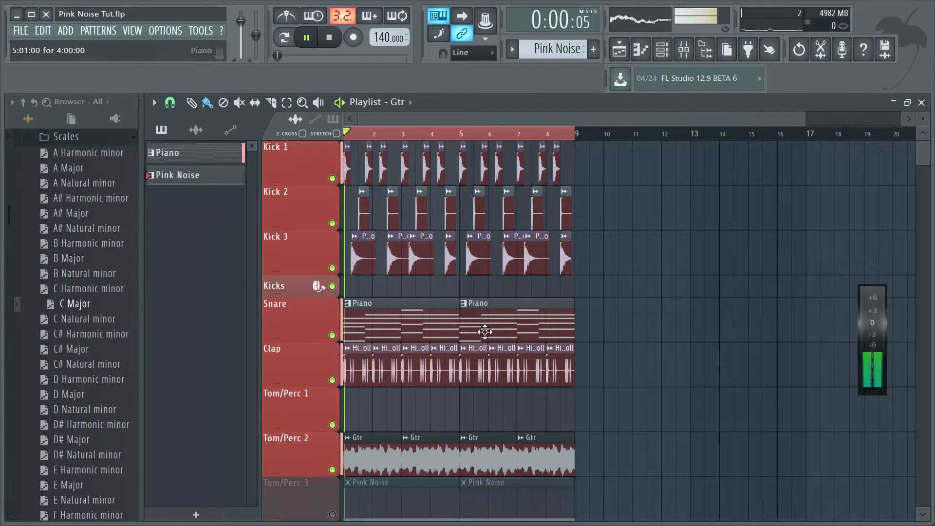
# Raise the Kick 1 mixer channel's fader slightly while the full mix plays, and stop playback
pyautogui.click(684, 49)
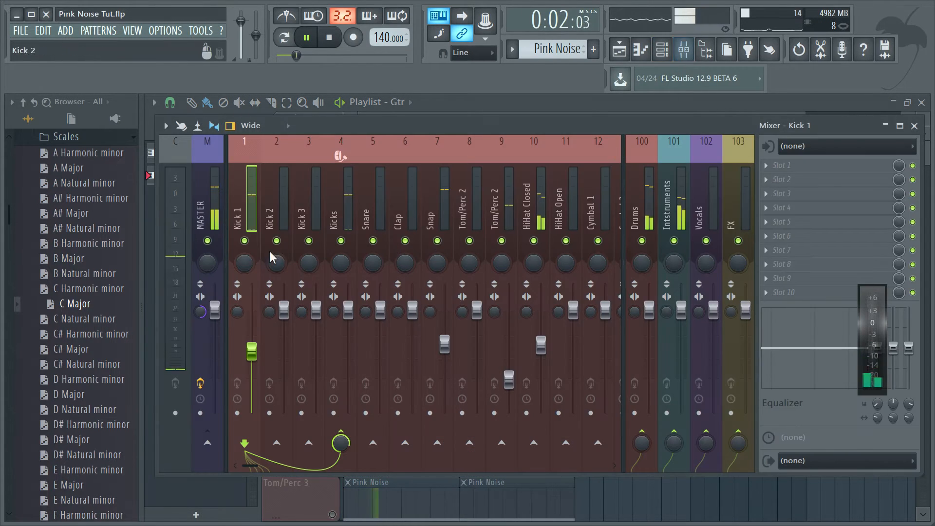
pyautogui.moveTo(251, 351); pyautogui.dragTo(251, 346)
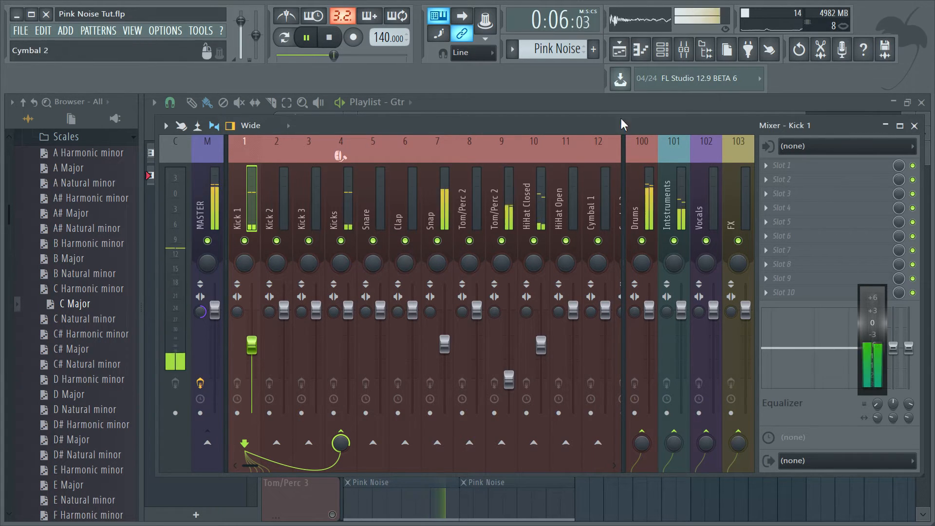
pyautogui.press('F9')
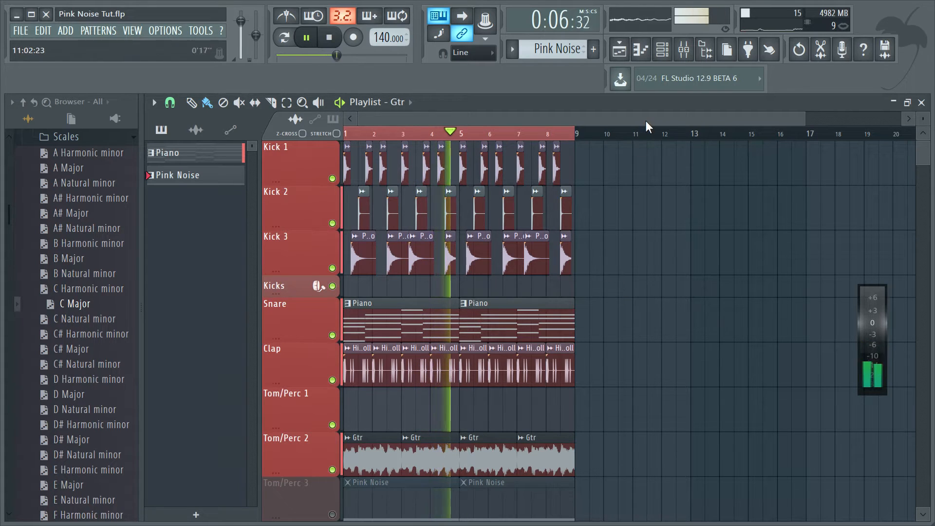
pyautogui.press('space')
# Add a Fruity Limiter to effect slot 10 of the Master mixer channel
pyautogui.click(683, 49)
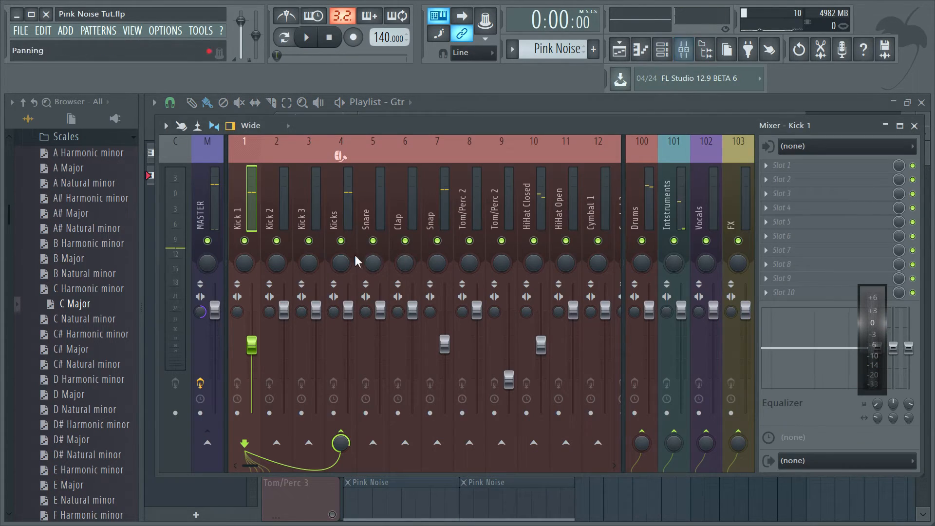
pyautogui.click(222, 211)
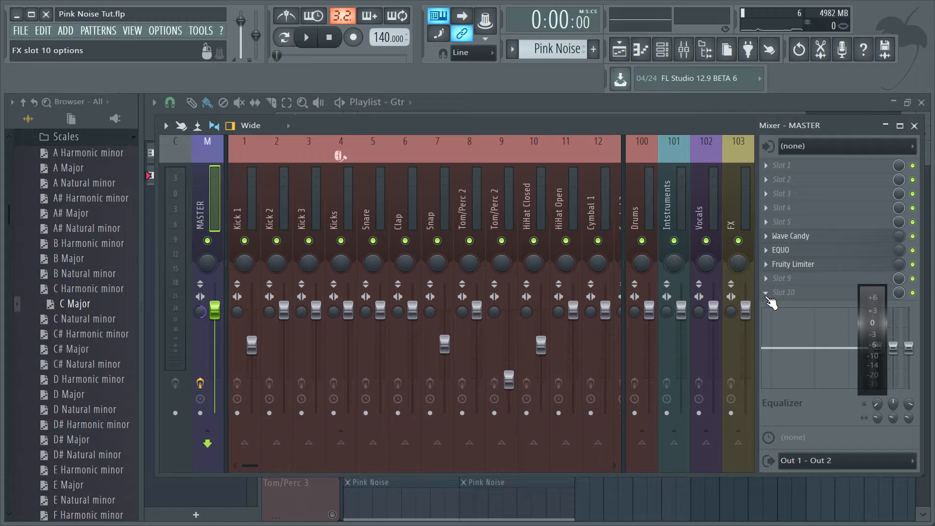
pyautogui.click(768, 299)
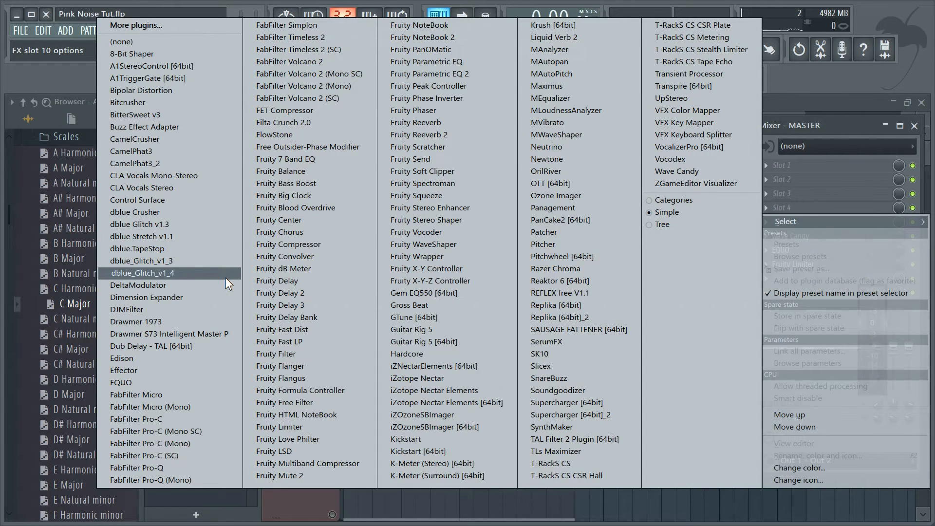
pyautogui.click(275, 426)
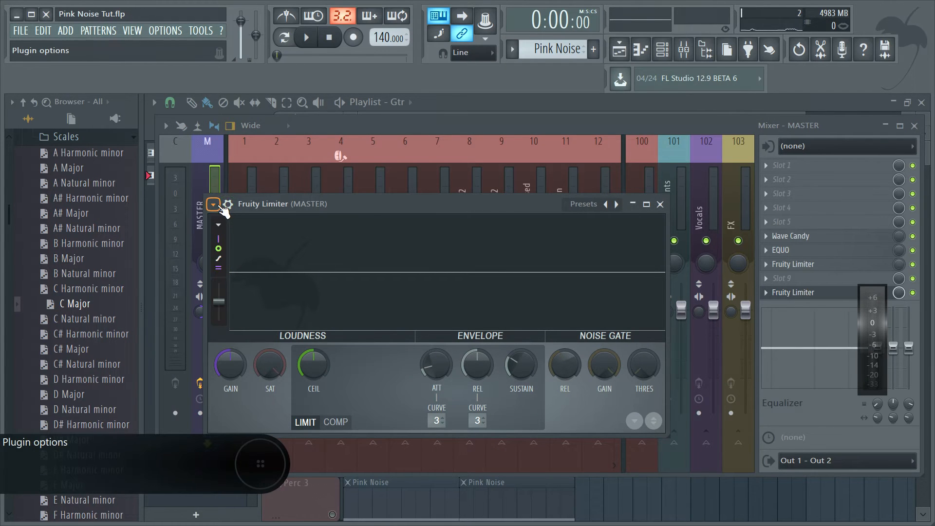
pyautogui.click(213, 204)
pyautogui.moveTo(229, 242)
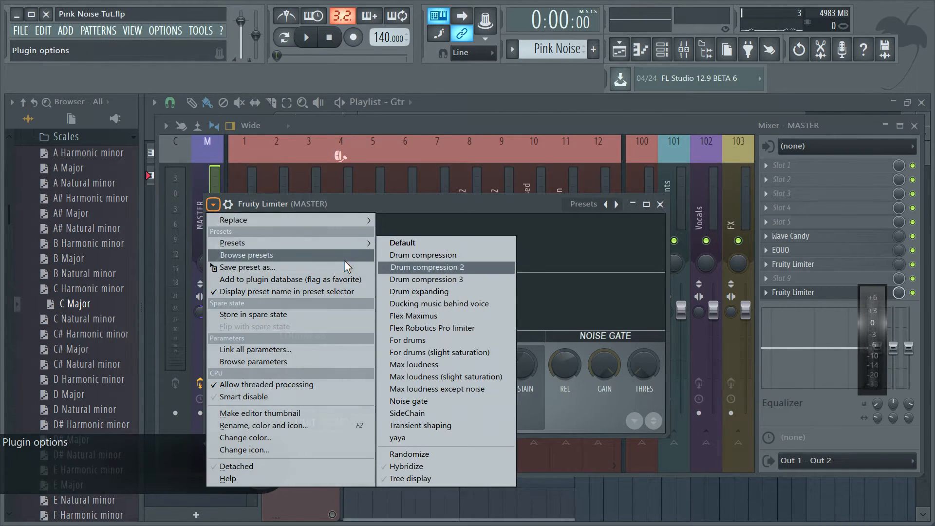
pyautogui.moveTo(292, 219)
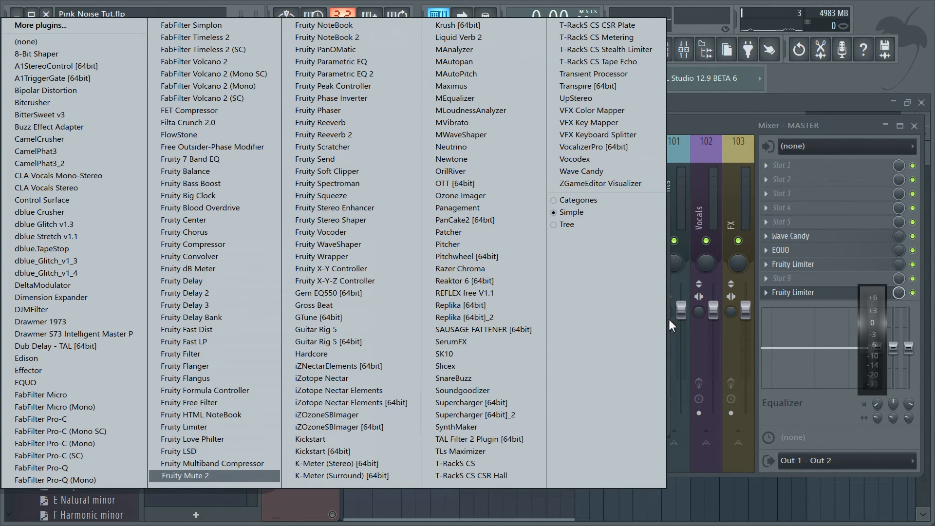
pyautogui.click(743, 119)
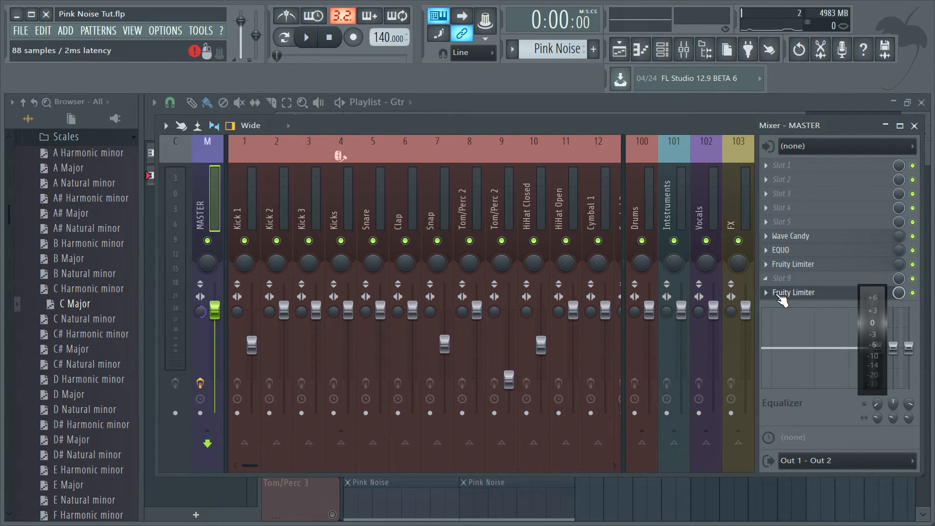
# Load the Max loudness preset into the Fruity Limiter in slot 10 of the Master mixer channel
pyautogui.click(781, 294)
pyautogui.click(213, 204)
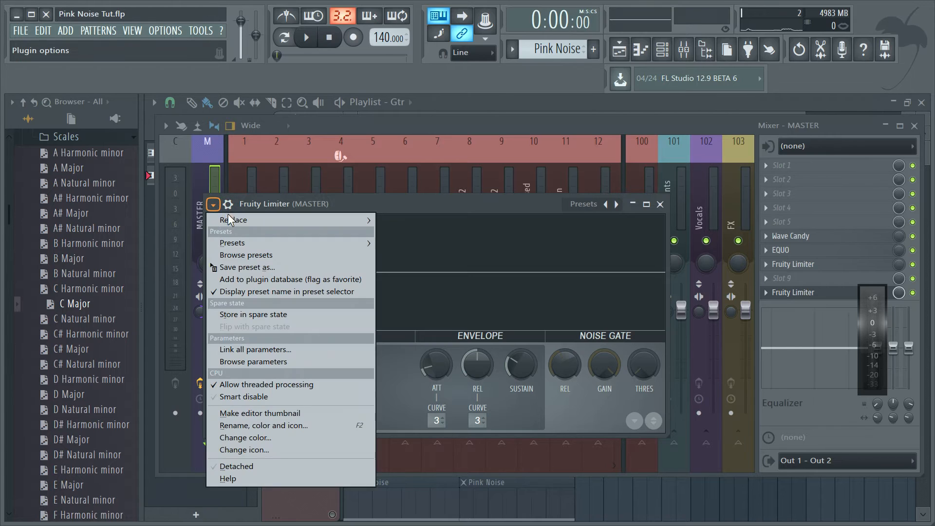
pyautogui.moveTo(243, 242)
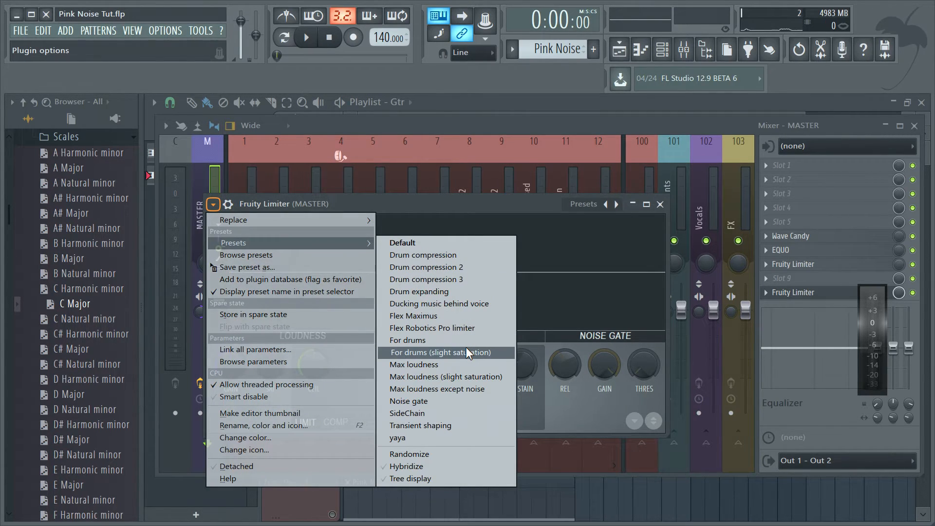
pyautogui.click(420, 366)
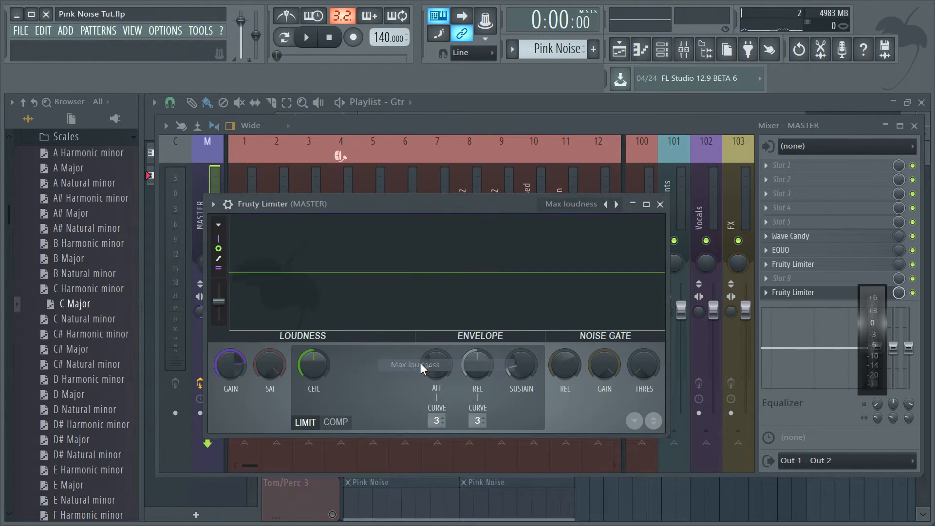
# Play the full mix through the master limiter, stop playback, and look over the mixer levels before returning to the playlist
pyautogui.click(628, 55)
pyautogui.press('space')
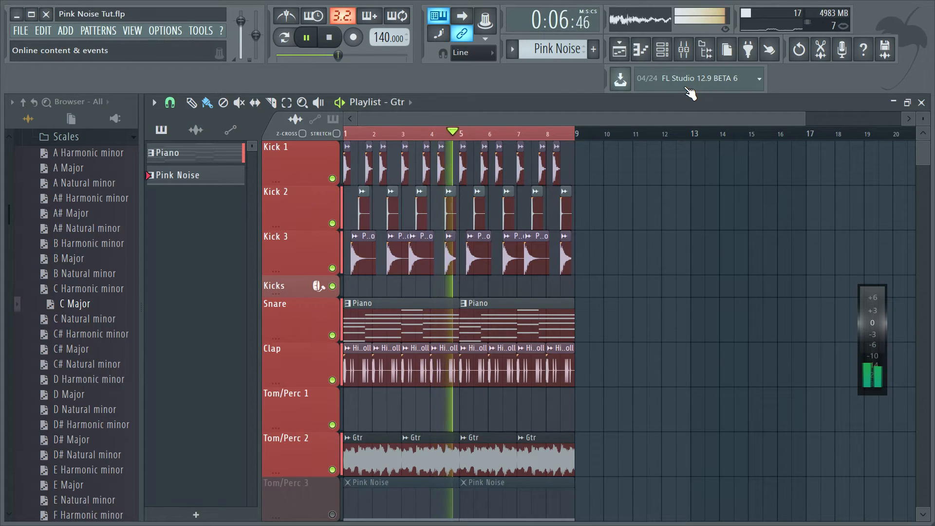
pyautogui.press('space')
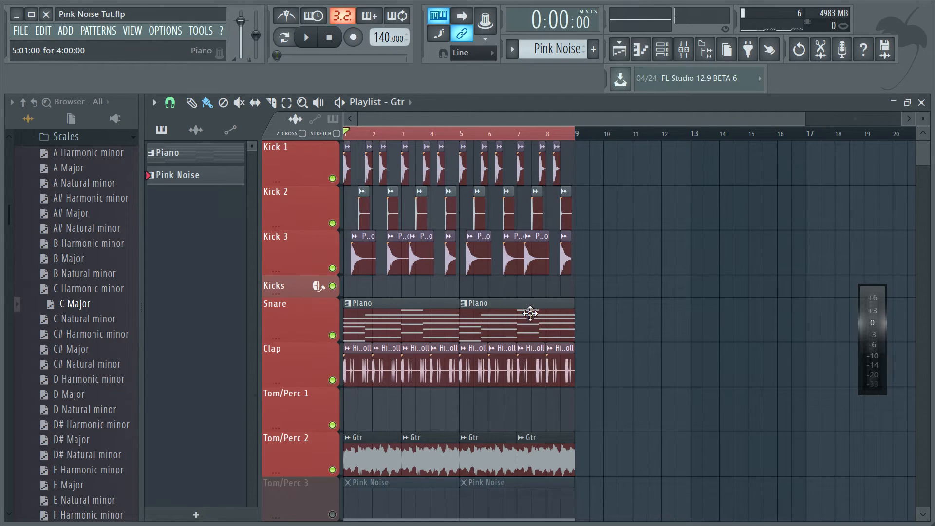
pyautogui.click(684, 49)
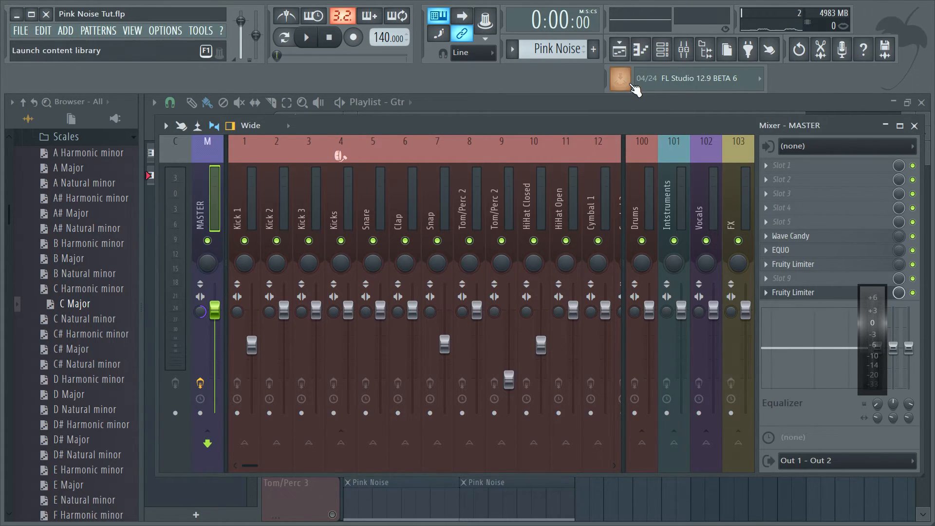
pyautogui.click(619, 49)
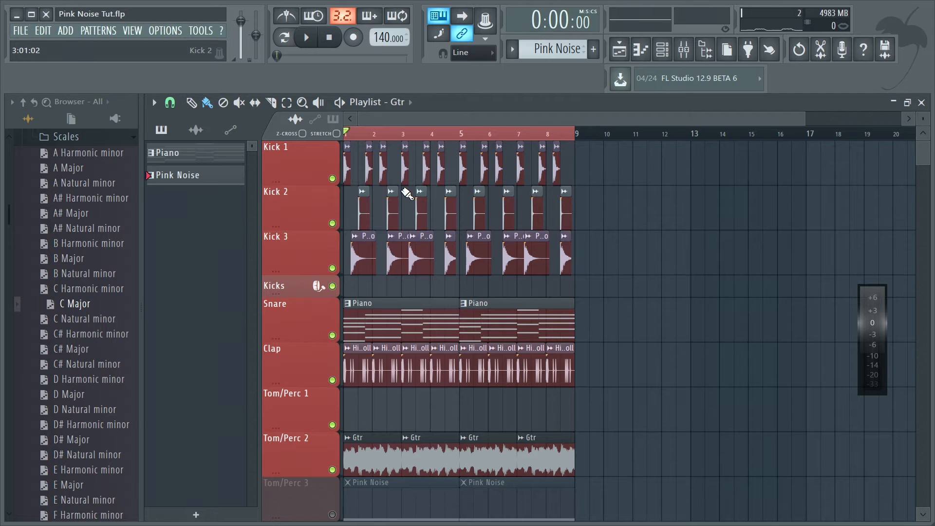
# Lower the Gtr mixer channel's fader to about -20.1 dB while the full mix plays, and stop playback
pyautogui.press('space')
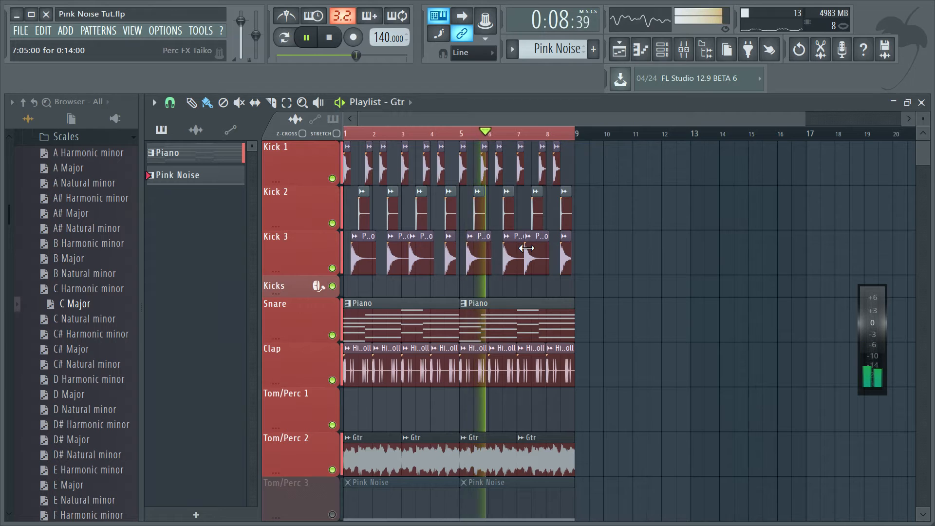
pyautogui.click(684, 49)
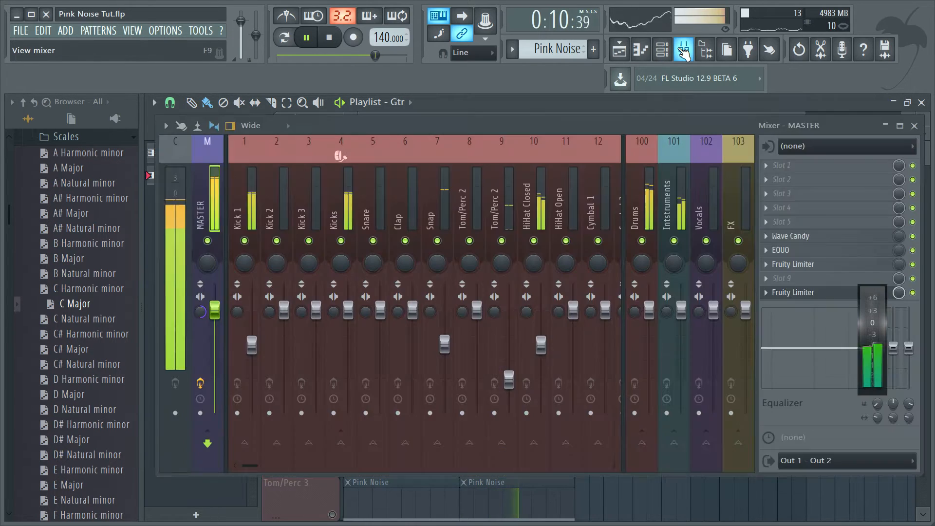
pyautogui.scroll(-2, 523, 187)
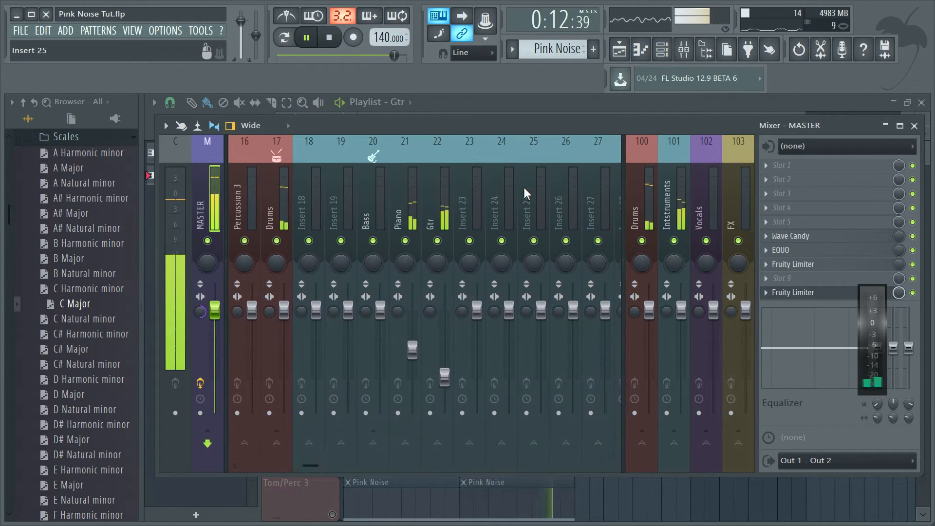
pyautogui.click(444, 378)
pyautogui.moveTo(444, 379); pyautogui.dragTo(444, 383)
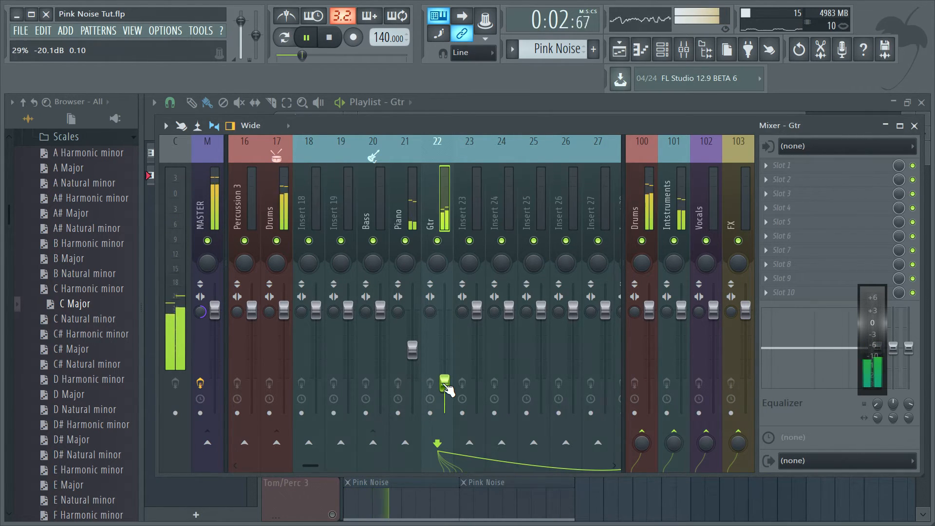
pyautogui.click(621, 49)
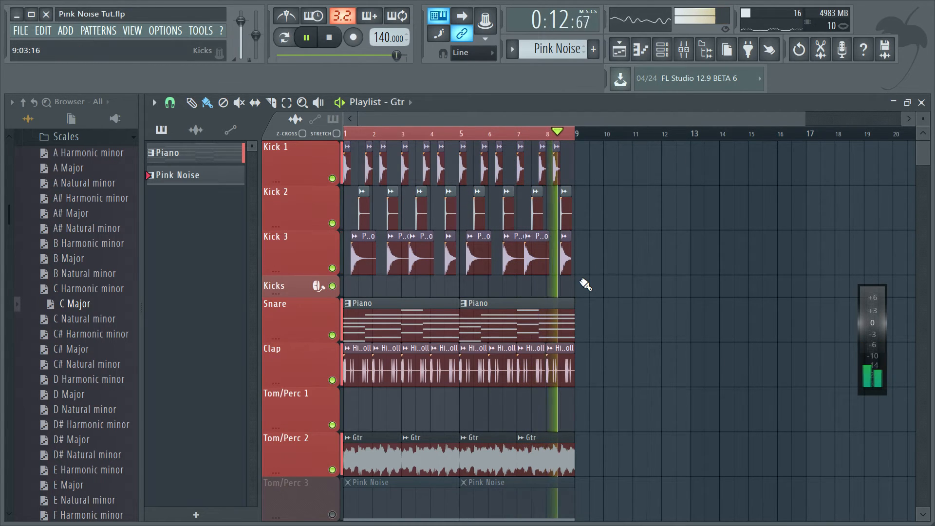
pyautogui.press('space')
# Unmute the Tom/Perc 3 playlist track and render the Pink Noise pattern as a 16-bit WAV audio clip
pyautogui.scroll(-1, 584, 390)
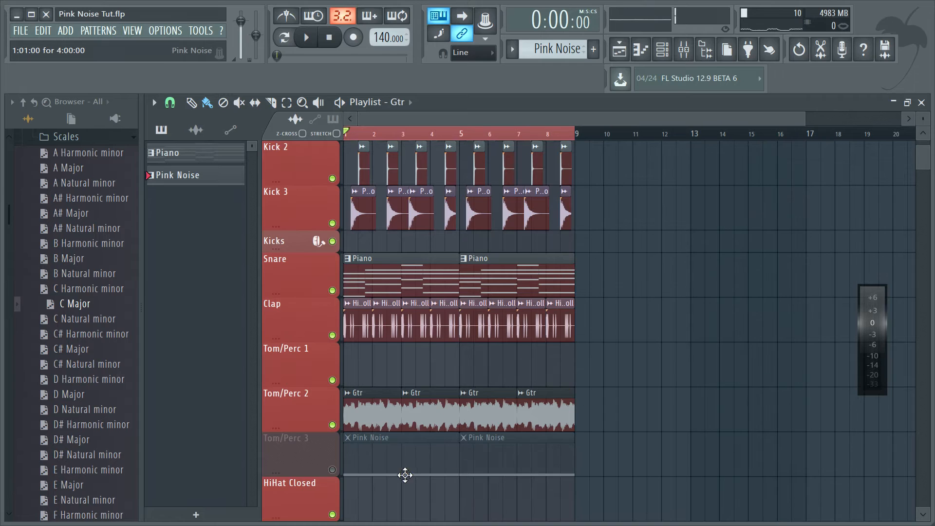
pyautogui.click(332, 470)
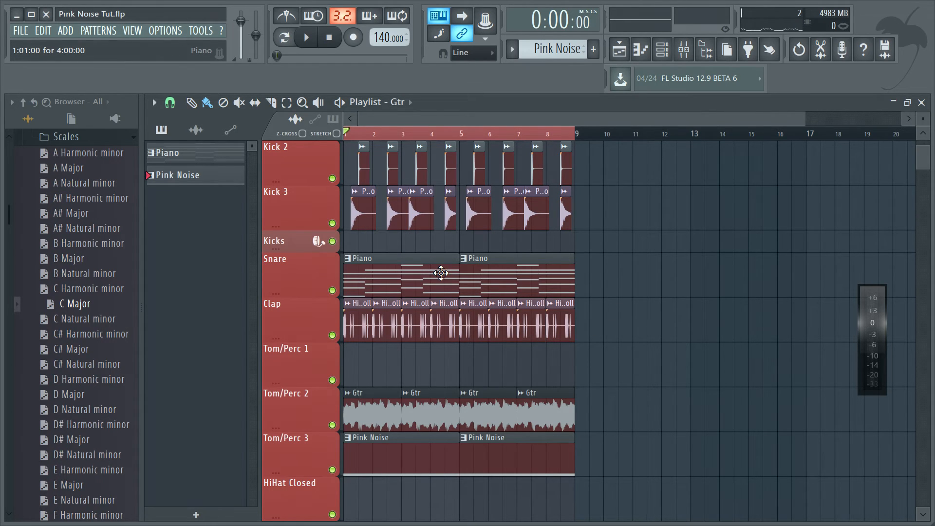
pyautogui.rightClick(216, 160)
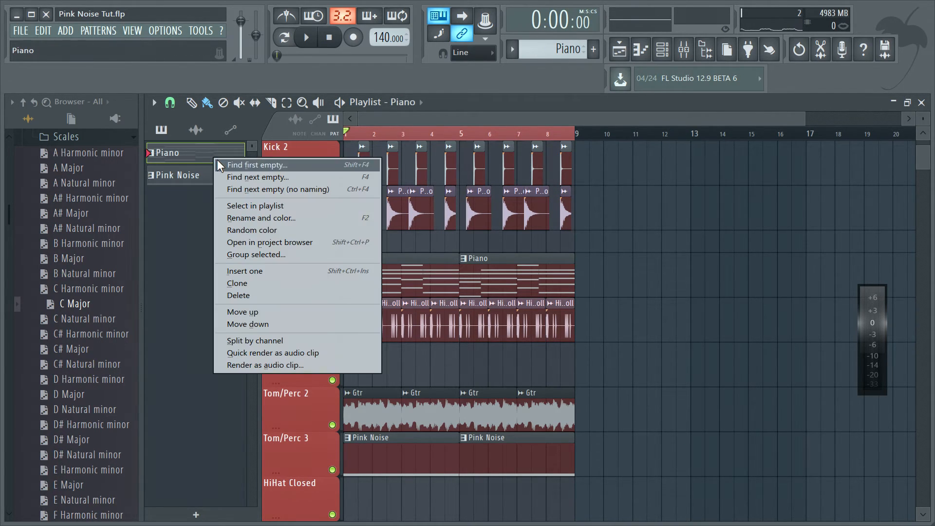
pyautogui.click(176, 206)
pyautogui.rightClick(188, 182)
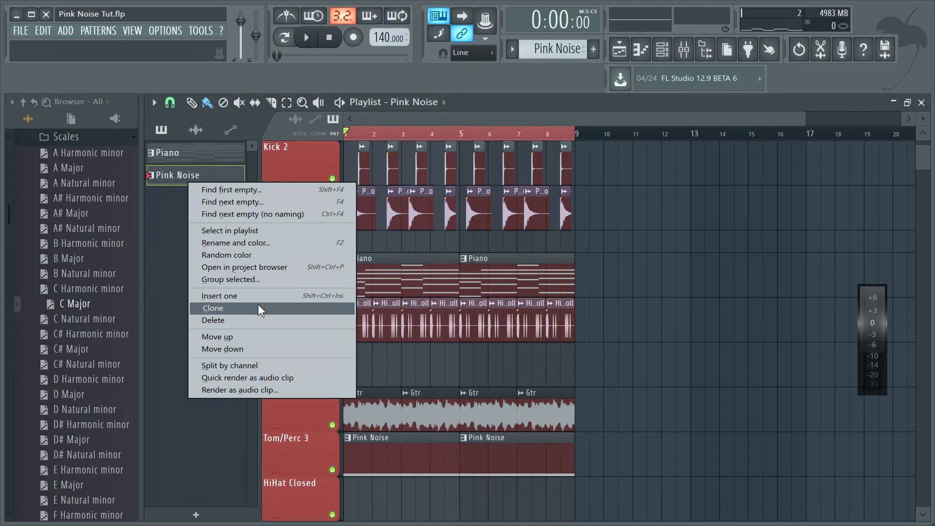
pyautogui.click(273, 390)
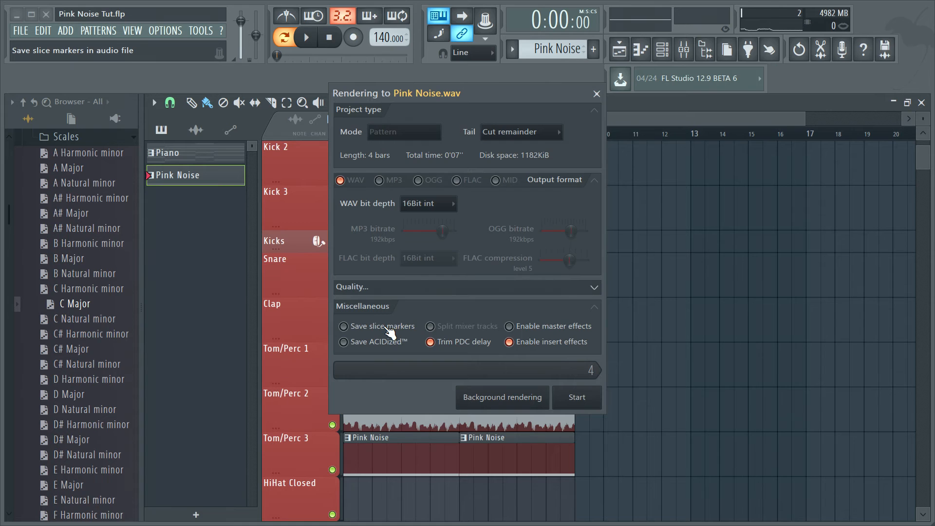
pyautogui.click(578, 397)
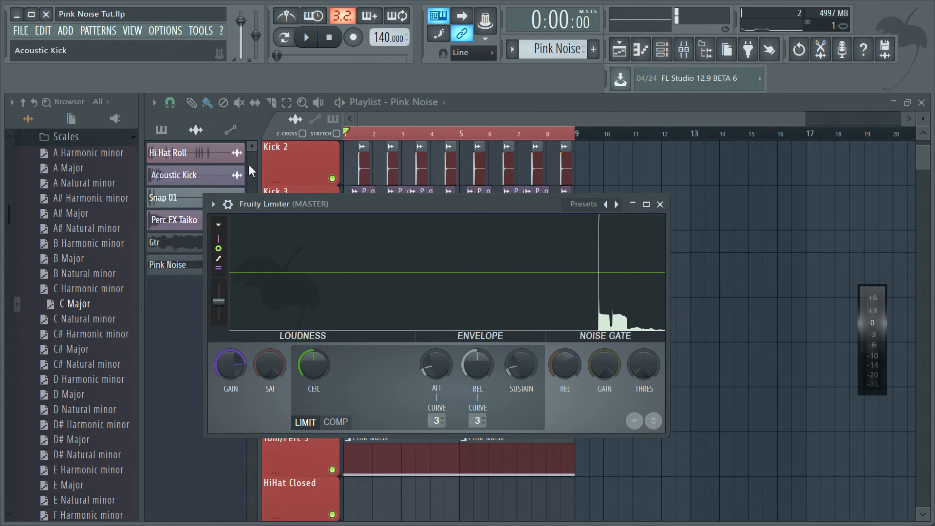
# Replace both Pink Noise pattern clips on the Tom/Perc 3 track with the rendered audio clip, duplicated to fill bars 1 to 8
pyautogui.click(176, 239)
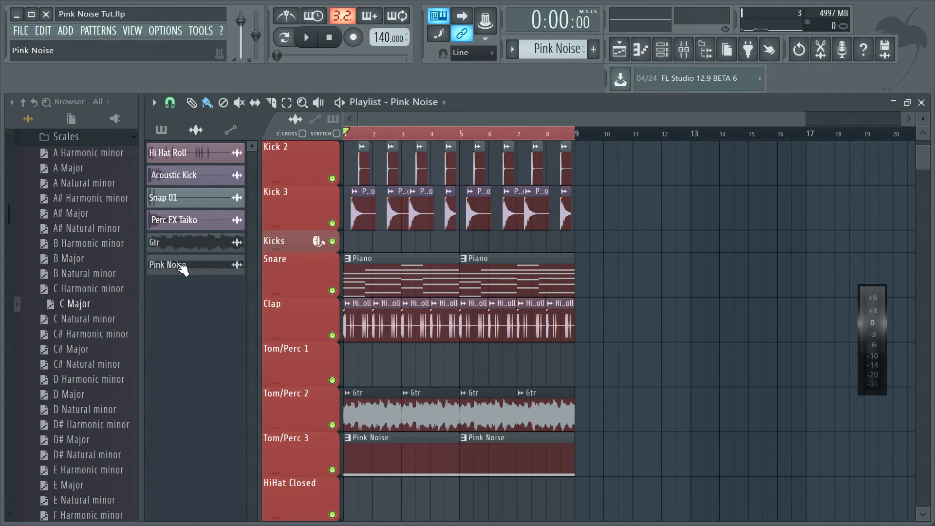
pyautogui.moveTo(183, 267); pyautogui.dragTo(368, 500)
pyautogui.rightClick(404, 465)
pyautogui.rightClick(539, 460)
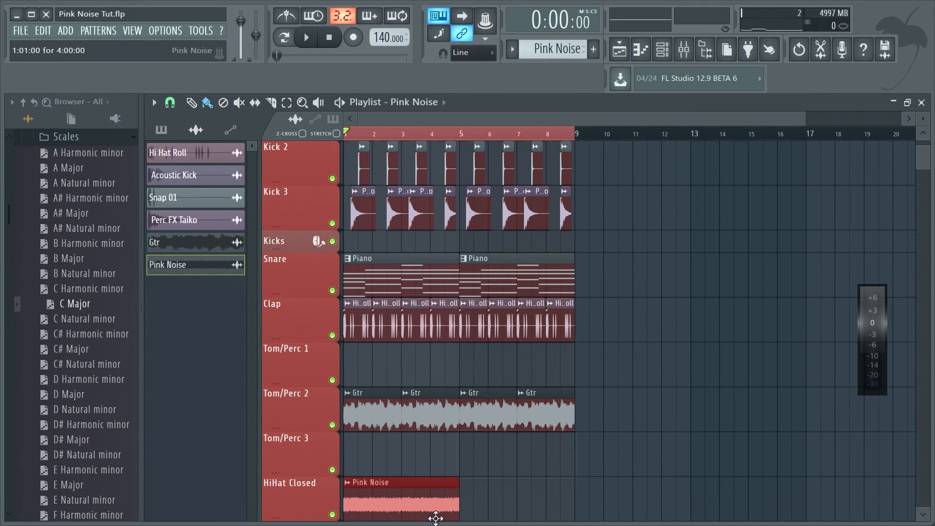
pyautogui.moveTo(435, 518); pyautogui.dragTo(418, 450)
pyautogui.hotkey('ctrl', 'b')
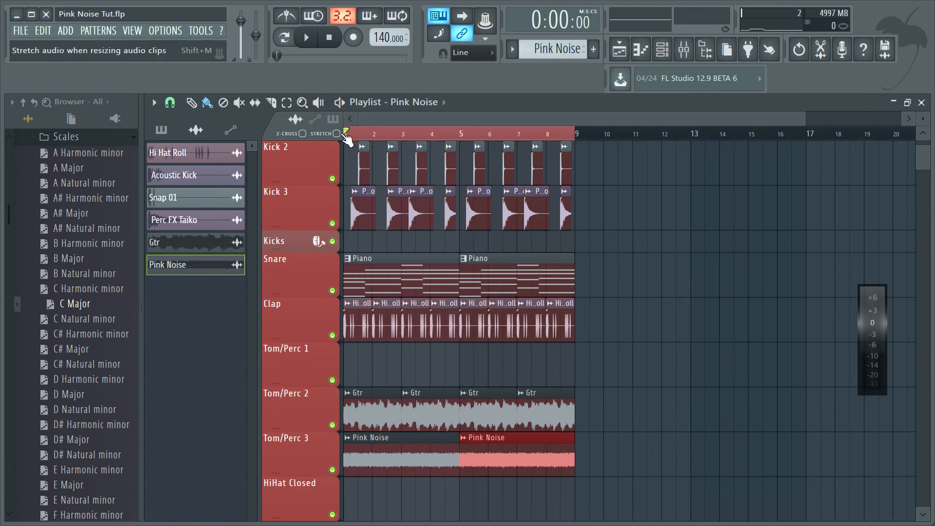
# Preview the Pink Noise audio clip's waveform in its channel settings and briefly play the playlist
pyautogui.doubleClick(401, 459)
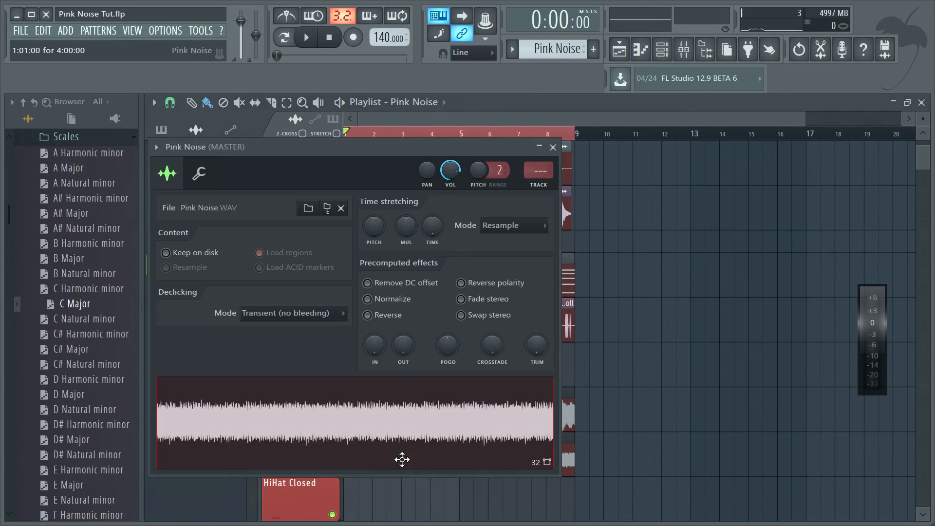
pyautogui.click(441, 446)
pyautogui.press('Escape')
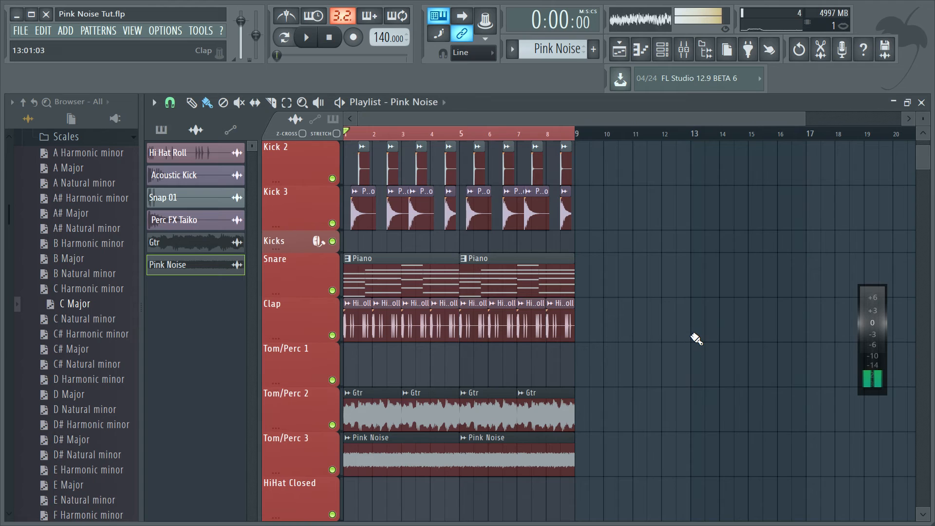
pyautogui.press('space')
pyautogui.press('space')
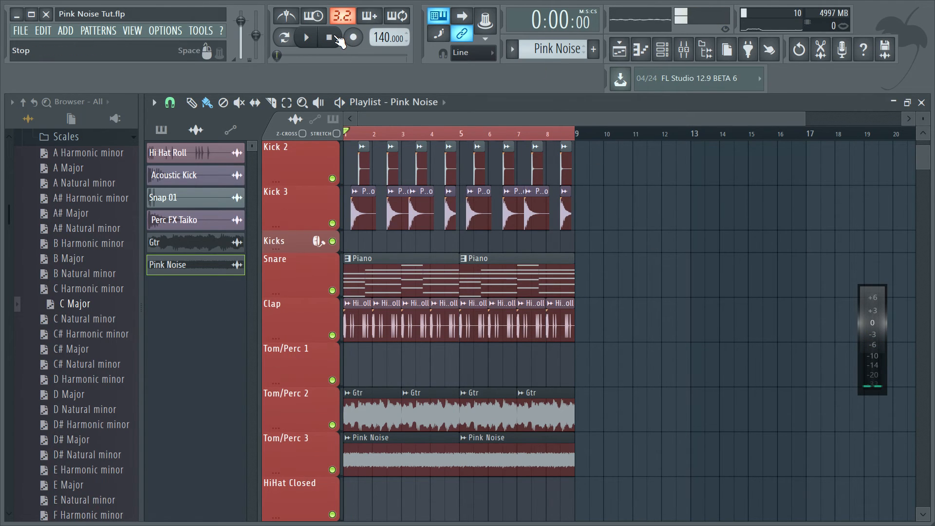
pyautogui.doubleClick(412, 463)
pyautogui.click(554, 147)
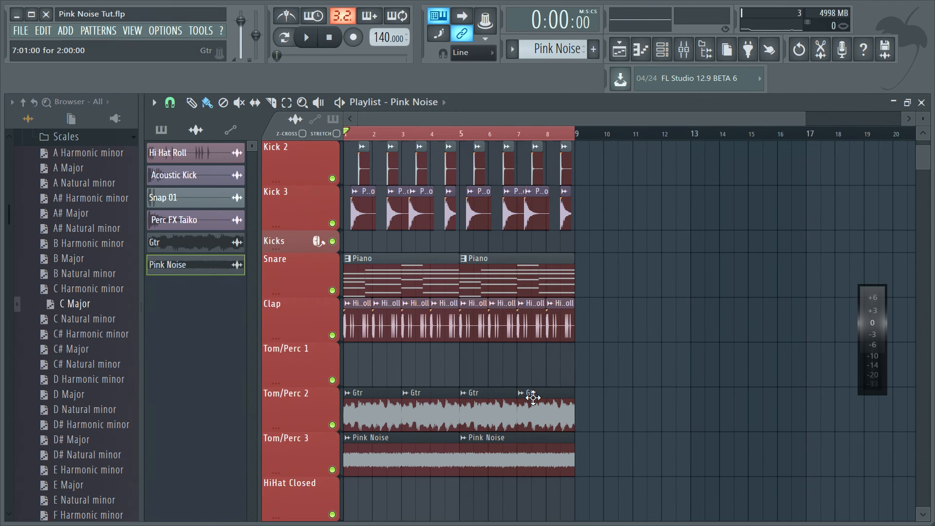
pyautogui.scroll(1, 380, 190)
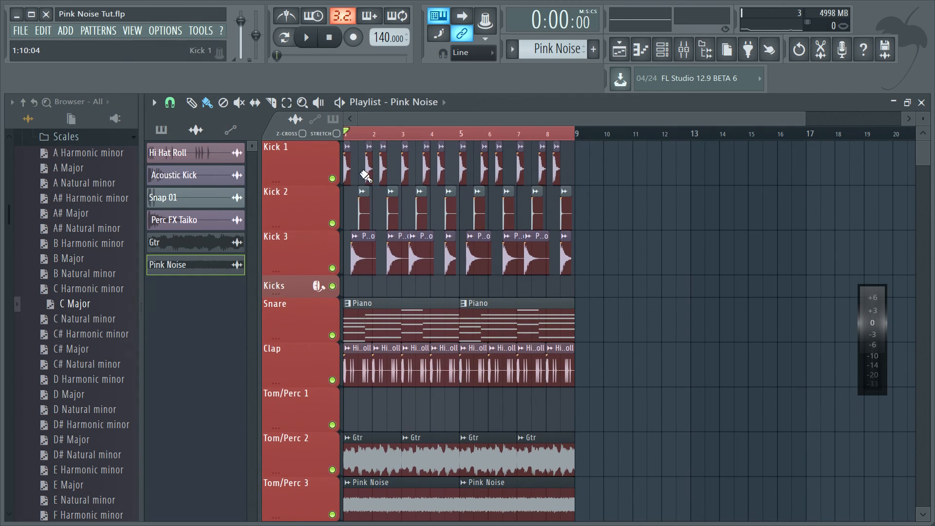